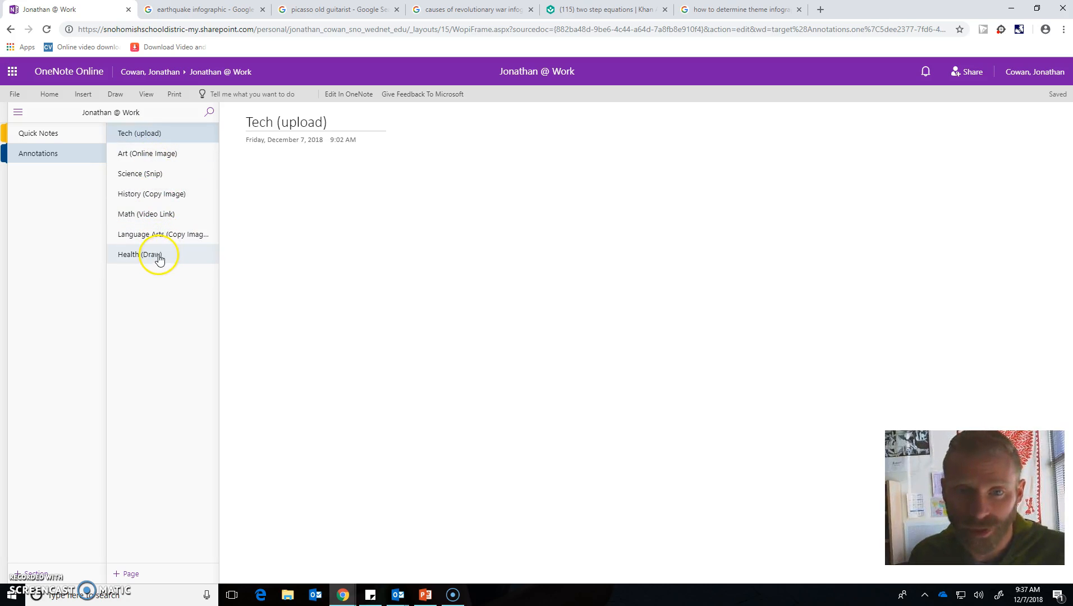
# Insert the picture file Best Ways.png from Downloads into the body of the Tech (upload) page
pyautogui.click(254, 185)
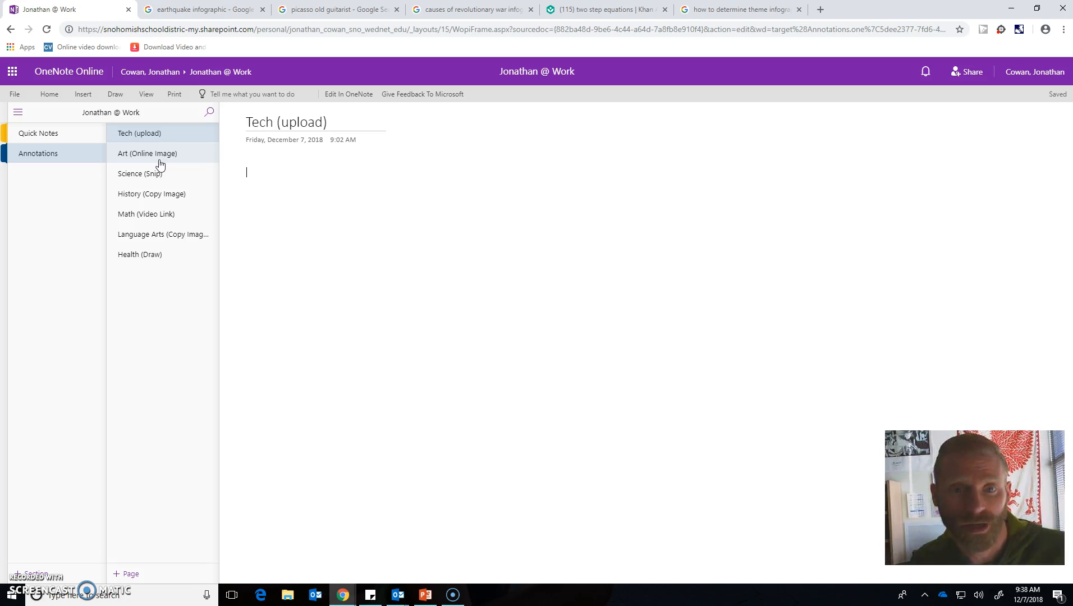
pyautogui.click(90, 95)
pyautogui.click(98, 136)
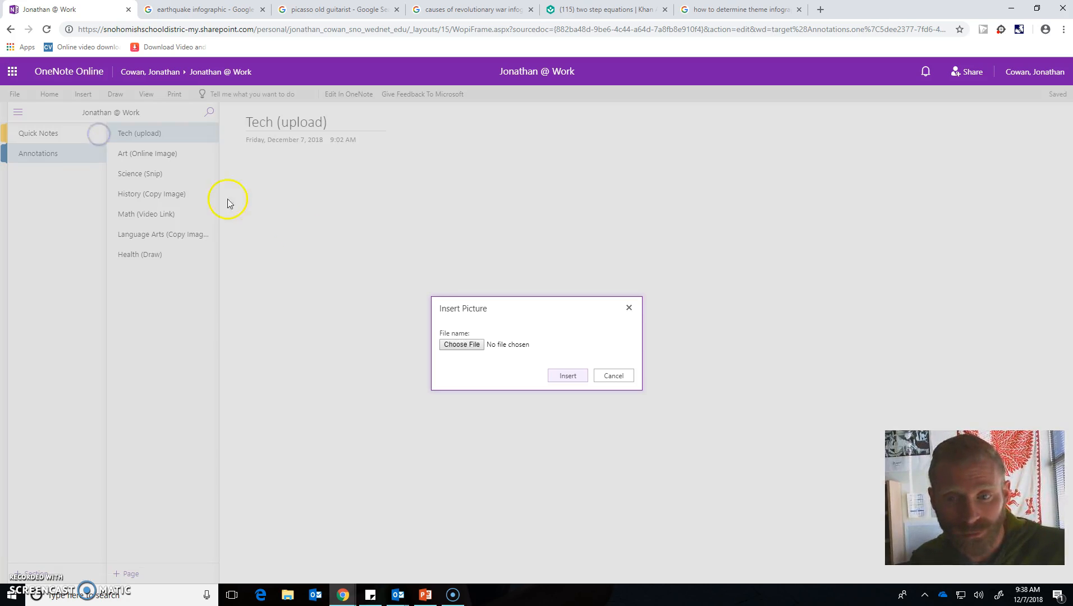
pyautogui.click(468, 344)
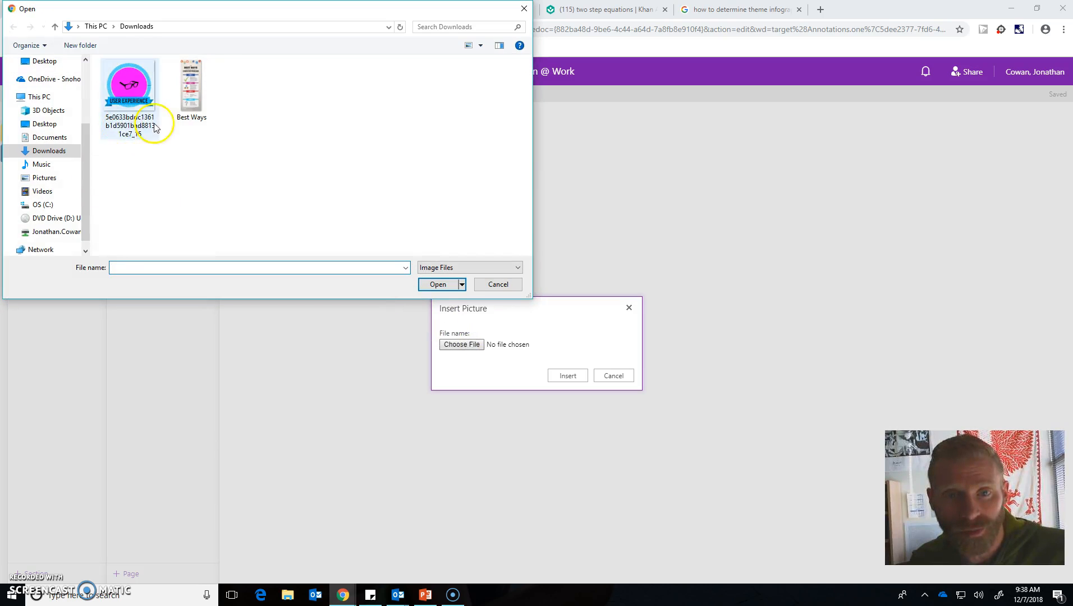
pyautogui.doubleClick(184, 107)
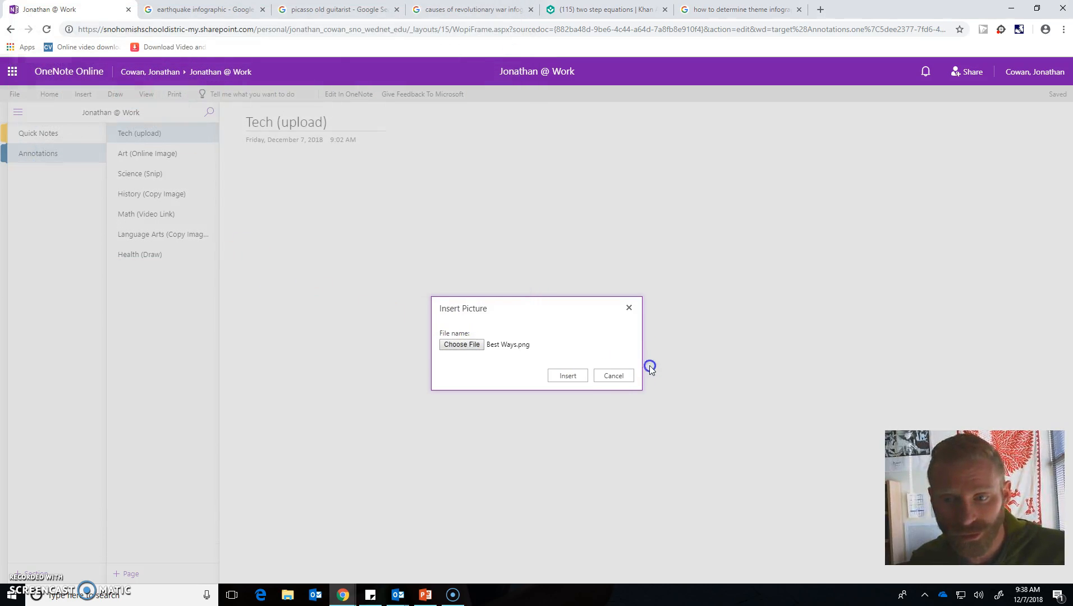
pyautogui.click(575, 375)
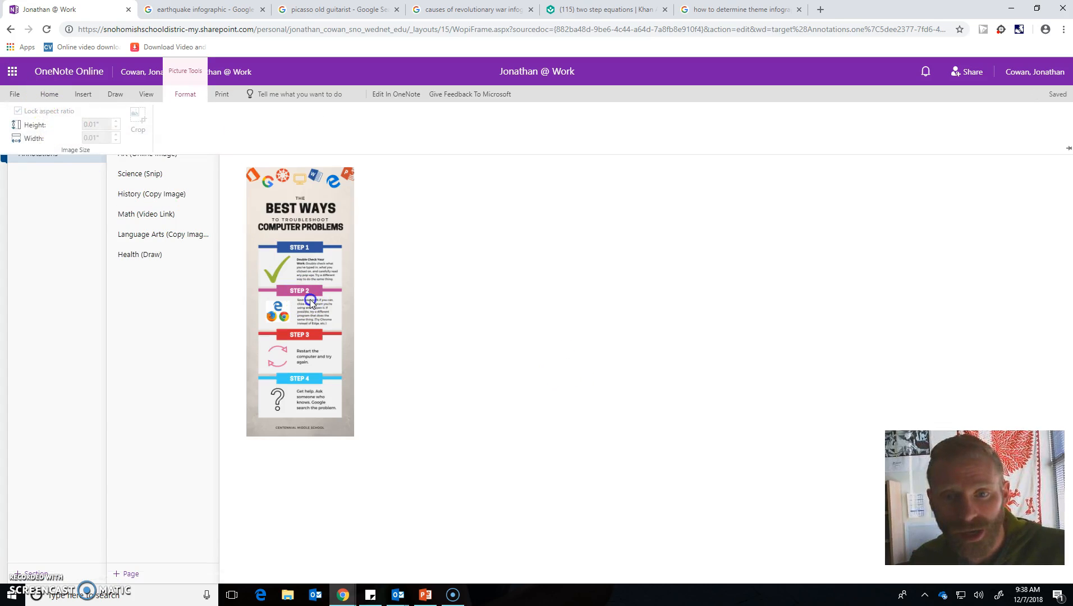
# Enlarge the computer troubleshooting infographic proportionally so that its text is readable
pyautogui.click(311, 298)
pyautogui.moveTo(355, 437); pyautogui.dragTo(468, 548)
pyautogui.click(342, 426)
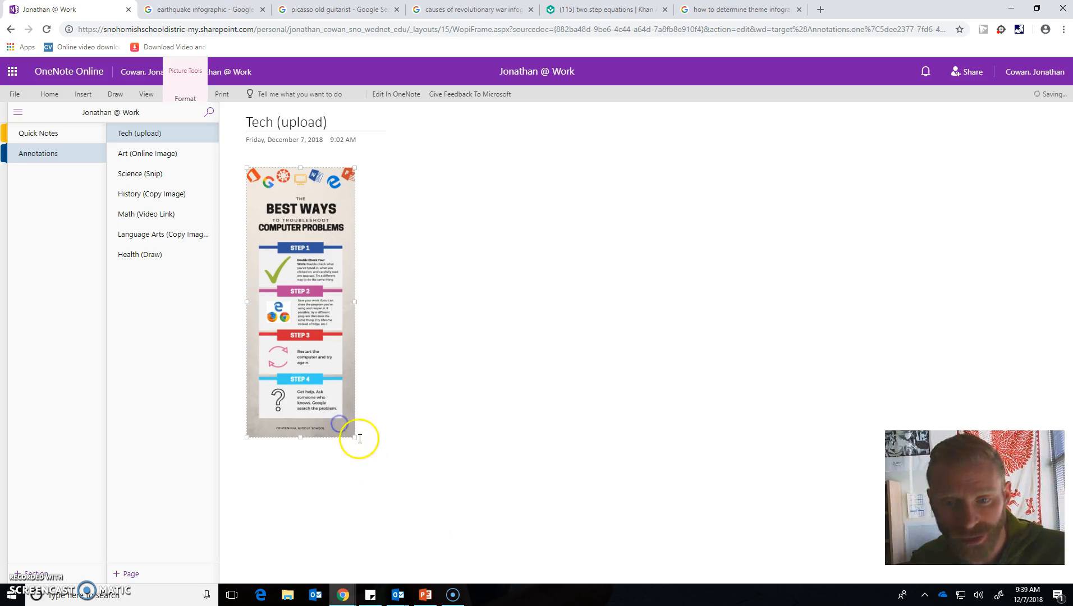
pyautogui.moveTo(355, 437); pyautogui.dragTo(433, 558)
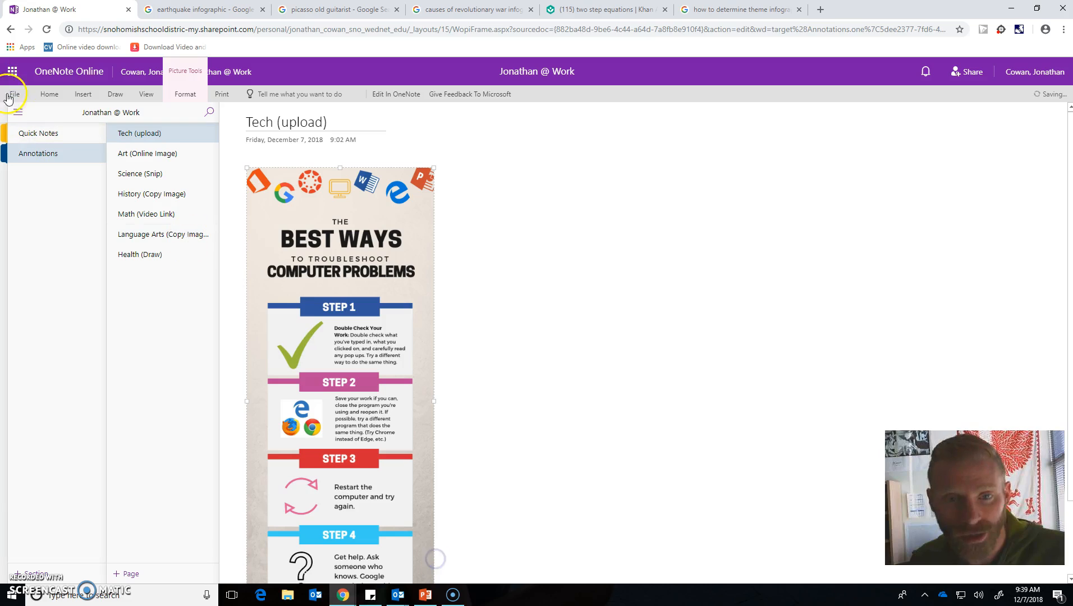
# Add a text box reading "Note" in the blank area beside the infographic and colour its text red
pyautogui.click(696, 277)
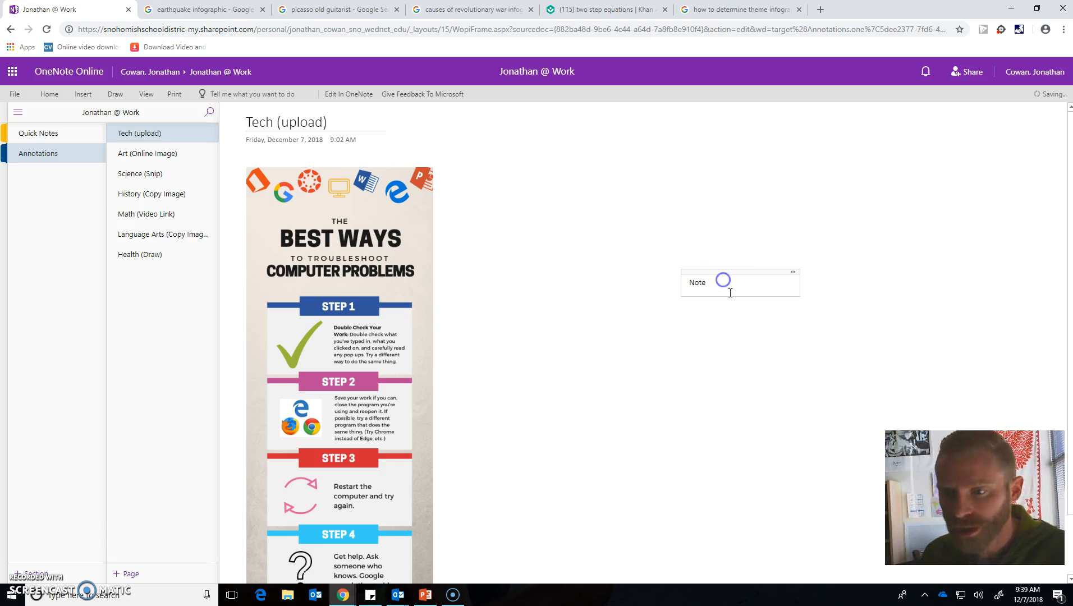
pyautogui.doubleClick(715, 284)
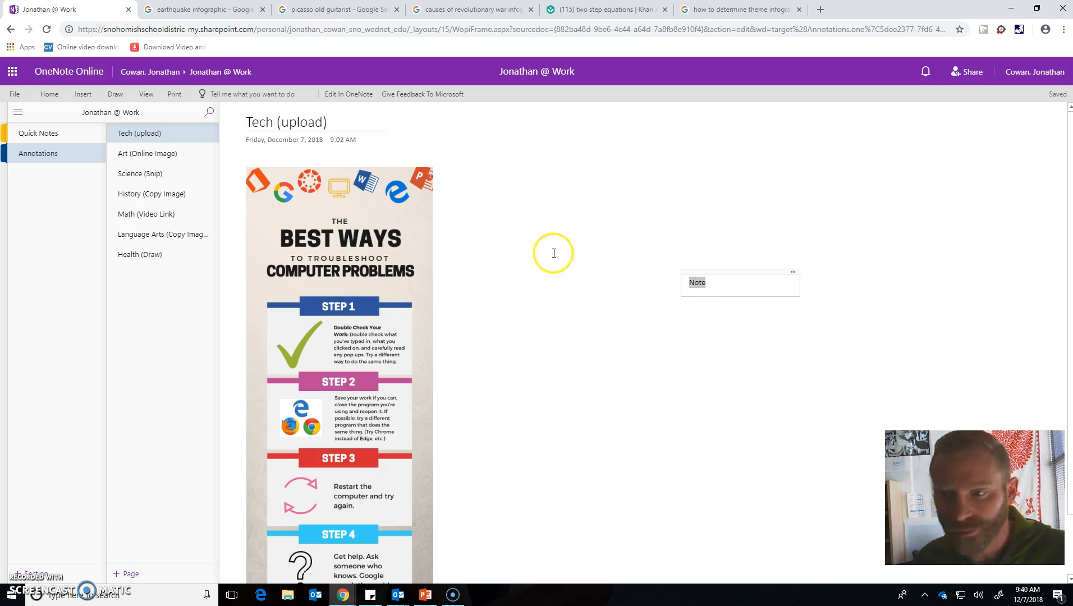
pyautogui.click(49, 94)
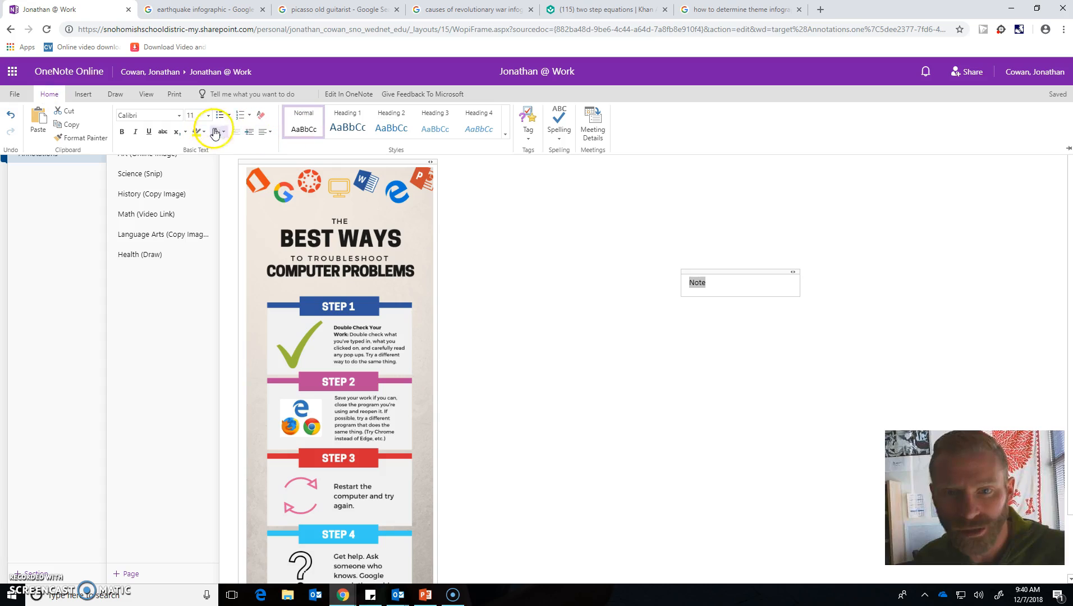
pyautogui.click(223, 131)
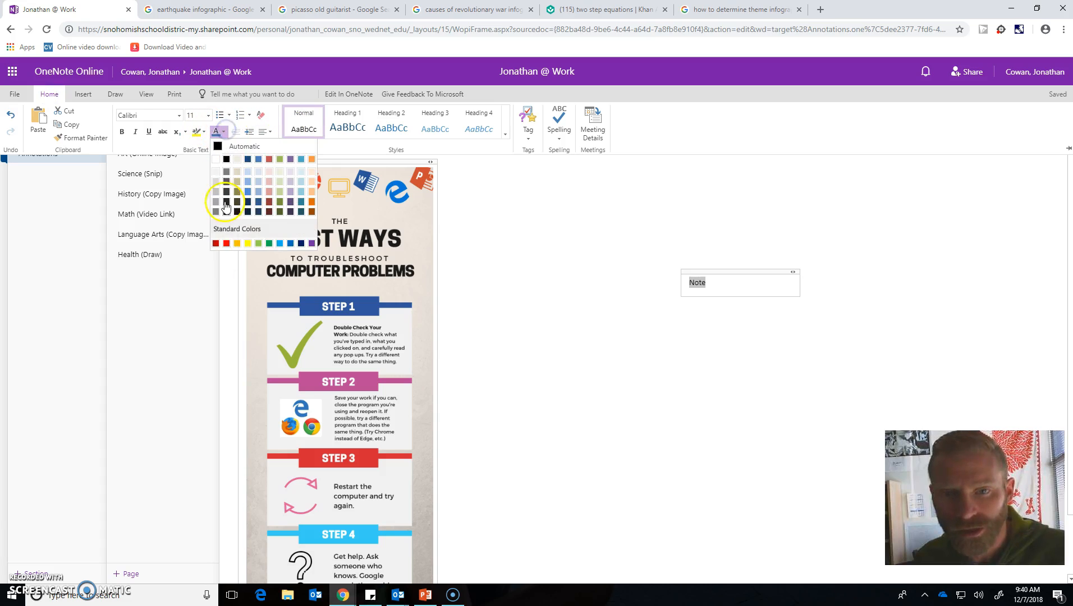
pyautogui.click(227, 242)
# Move the red note onto the infographic, beside the Step 1 heading
pyautogui.click(730, 284)
pyautogui.moveTo(730, 273); pyautogui.dragTo(434, 304)
pyautogui.click(589, 255)
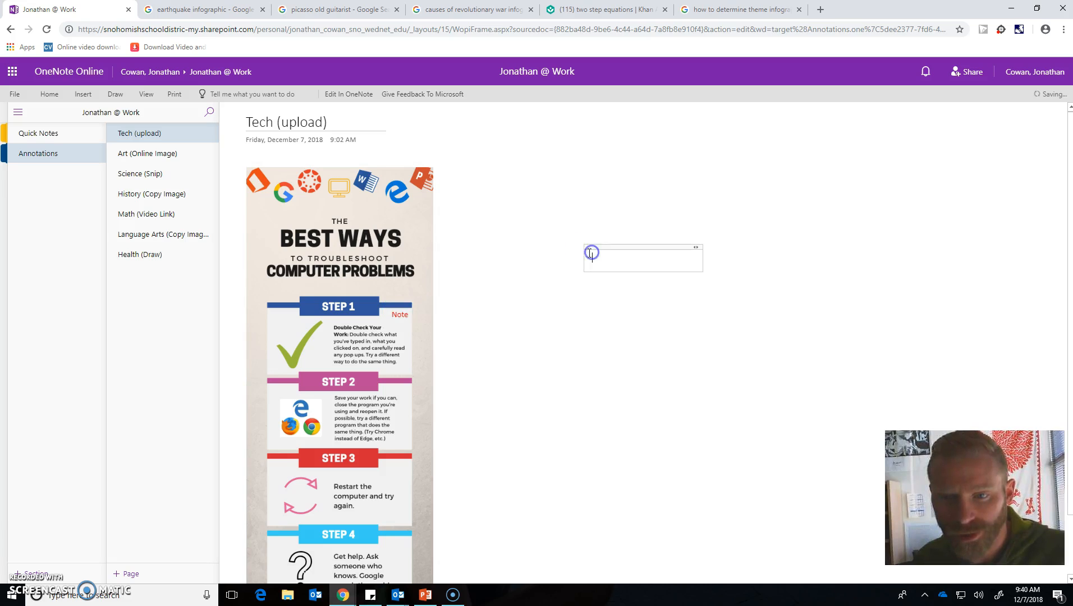
pyautogui.click(399, 314)
pyautogui.click(507, 339)
pyautogui.click(356, 309)
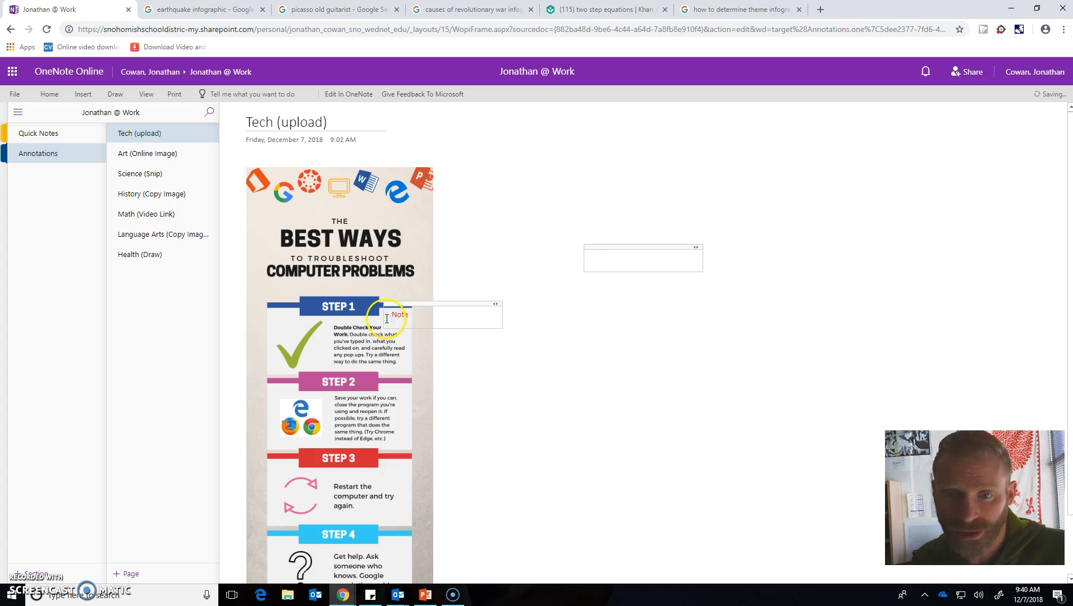
# On the Art (Online Image) page, search the online pictures for "old guitarist"
pyautogui.click(153, 161)
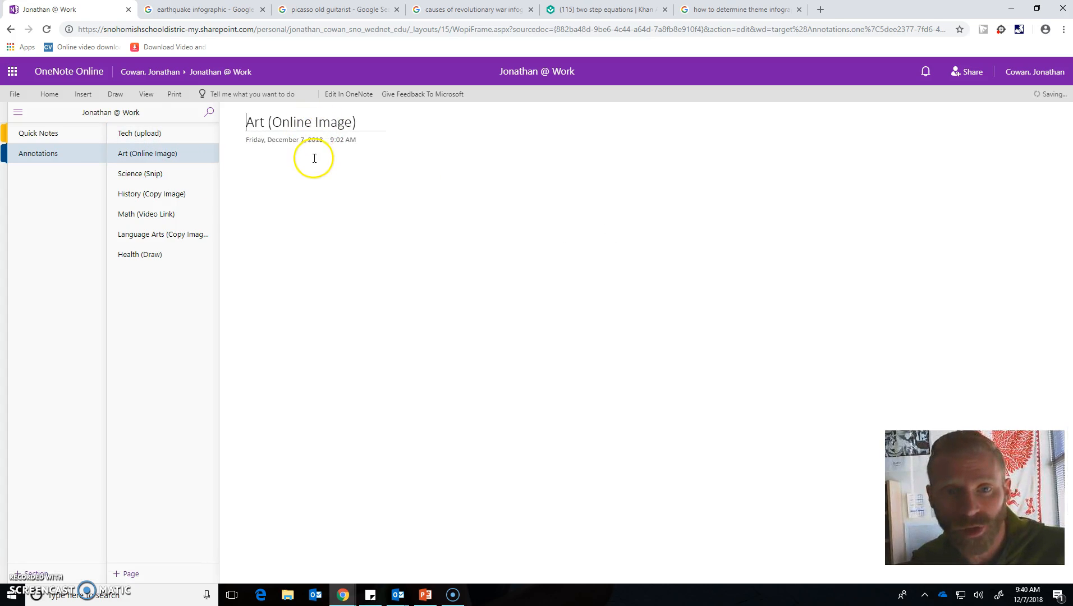
pyautogui.click(88, 97)
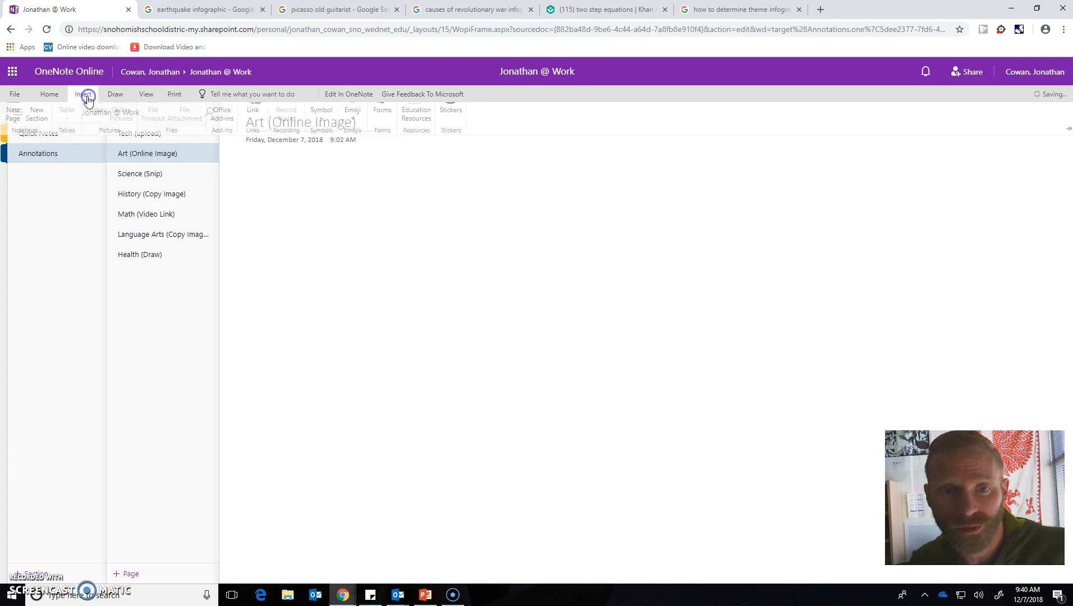
pyautogui.click(428, 277)
pyautogui.click(257, 178)
pyautogui.click(83, 93)
pyautogui.click(125, 135)
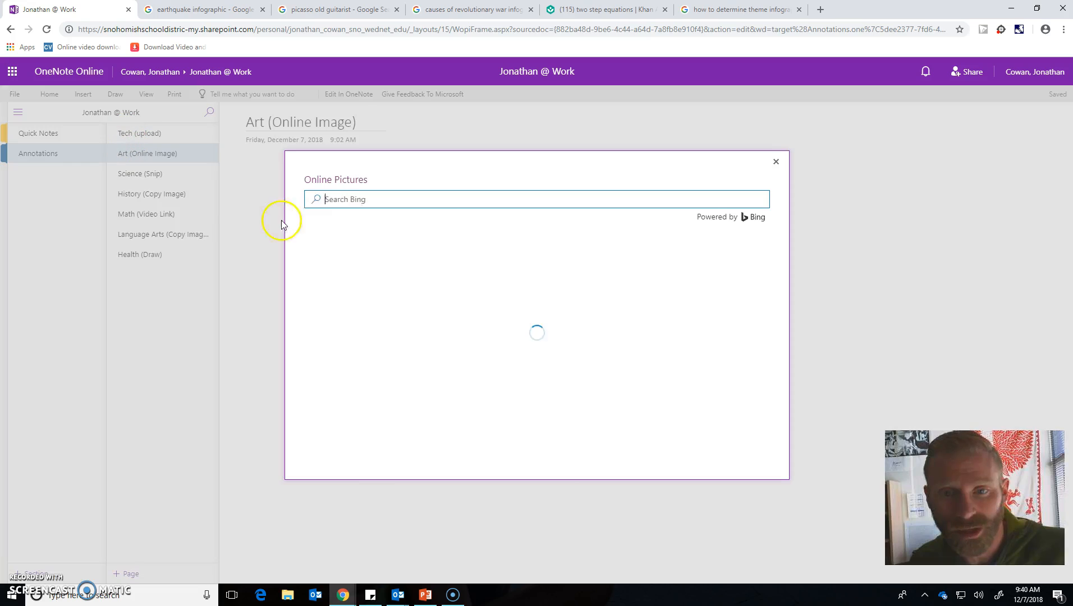
pyautogui.click(347, 200)
pyautogui.write('old guitar')
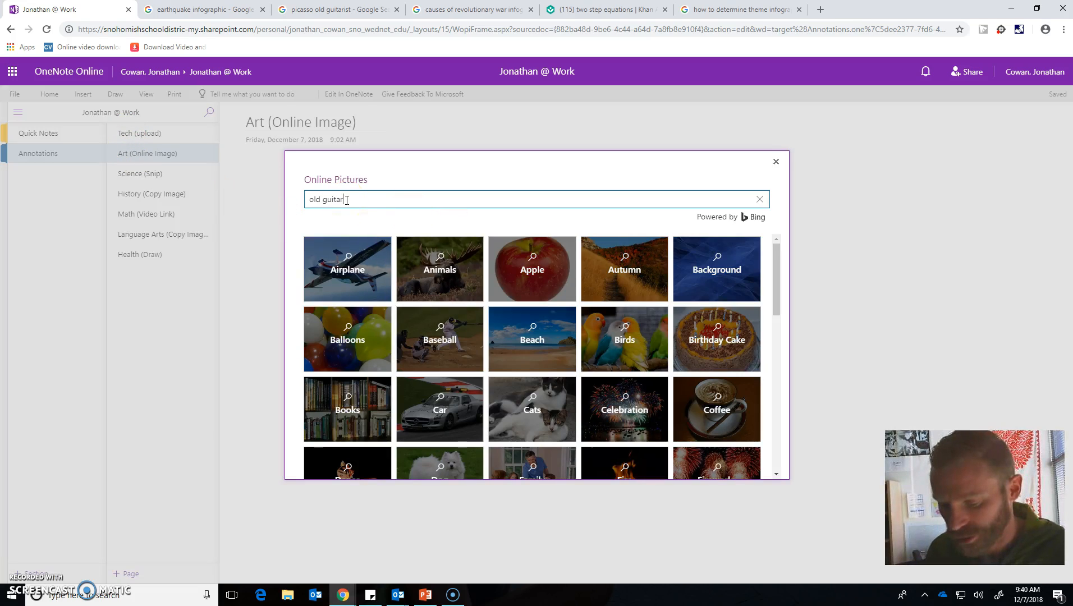
pyautogui.write('ist')
pyautogui.press('Return')
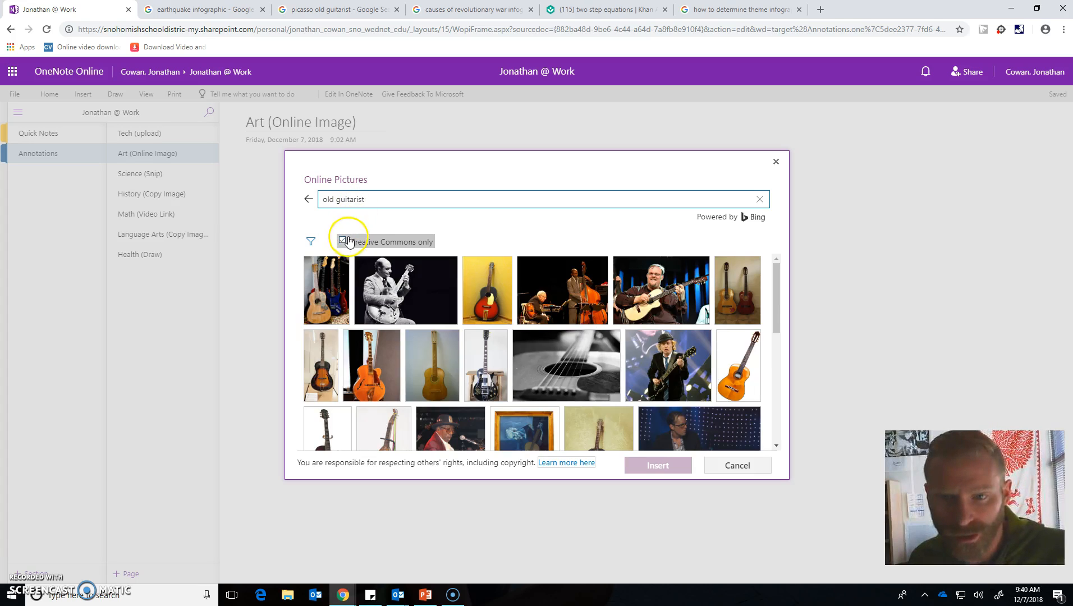
# Turn off the Creative Commons only filter and insert the blue Picasso painting of the old guitarist
pyautogui.click(342, 241)
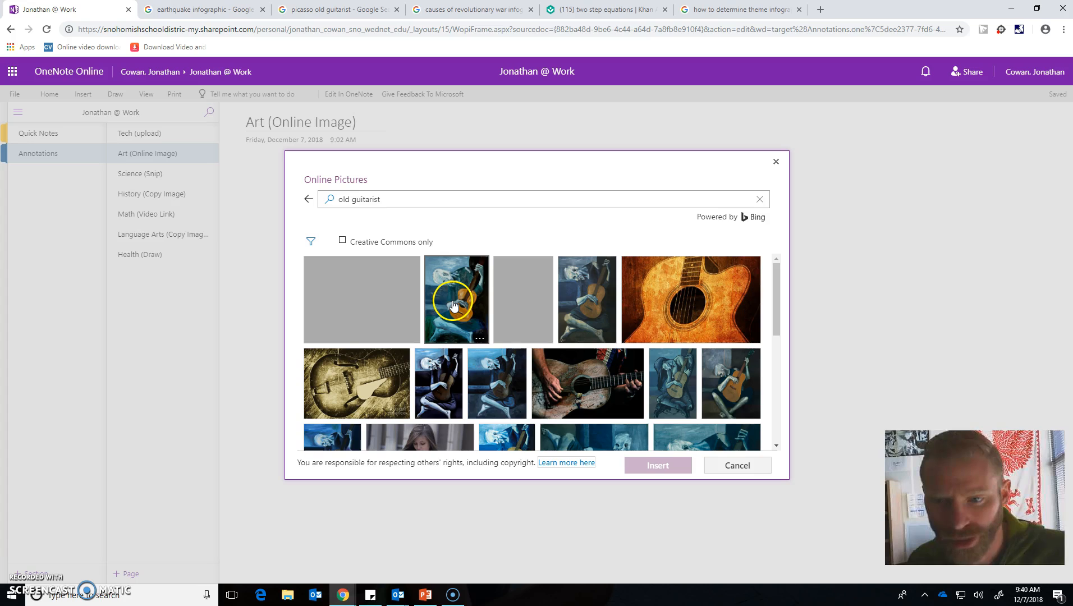
pyautogui.click(459, 301)
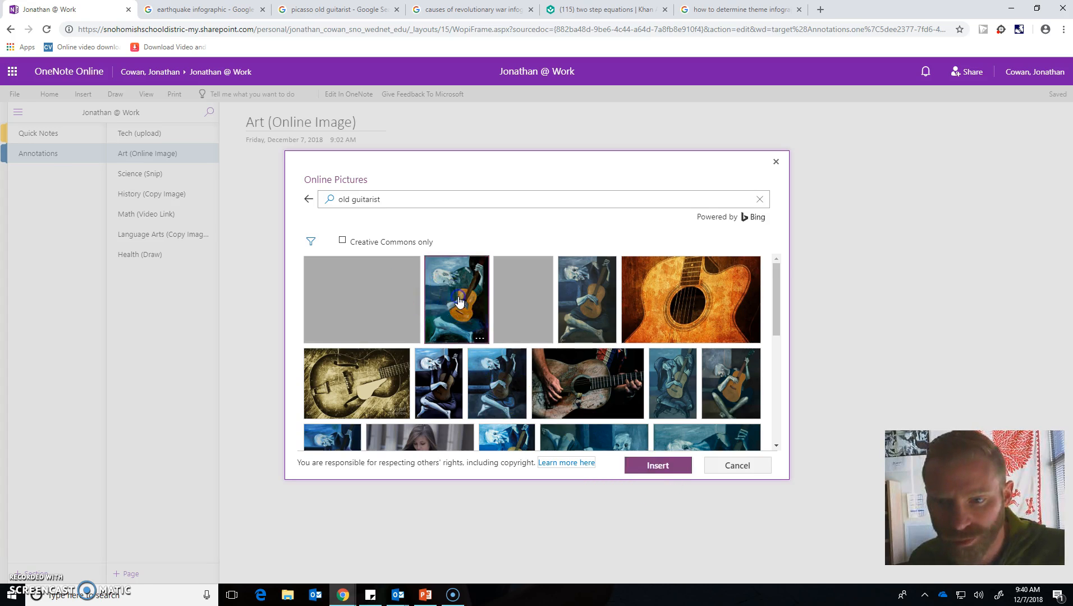
pyautogui.click(459, 302)
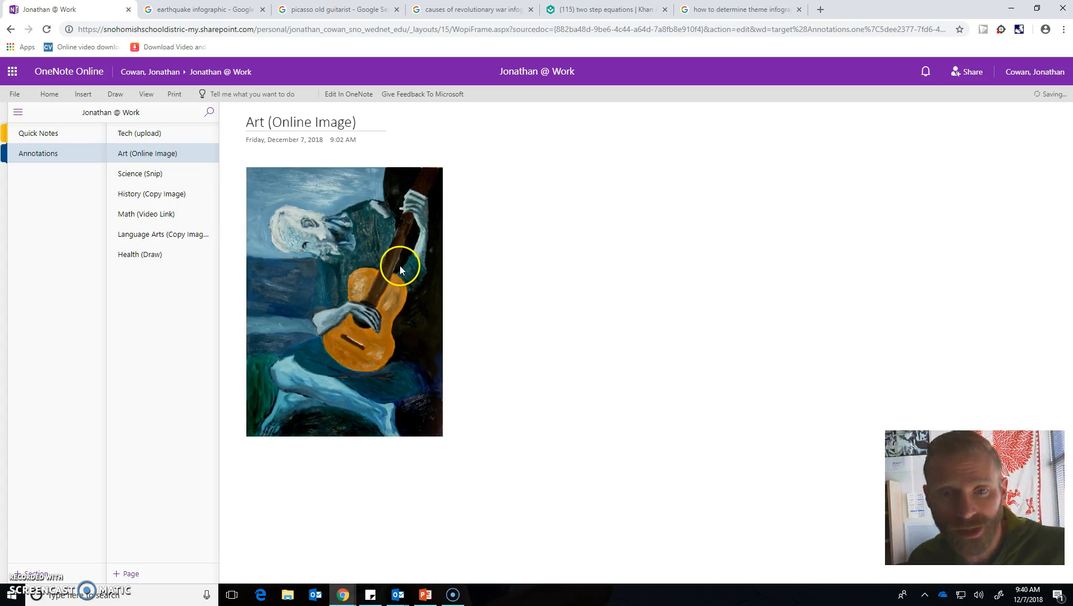
# Add a text box reading "Note" beside the painting and make its text bold at size 20
pyautogui.click(677, 208)
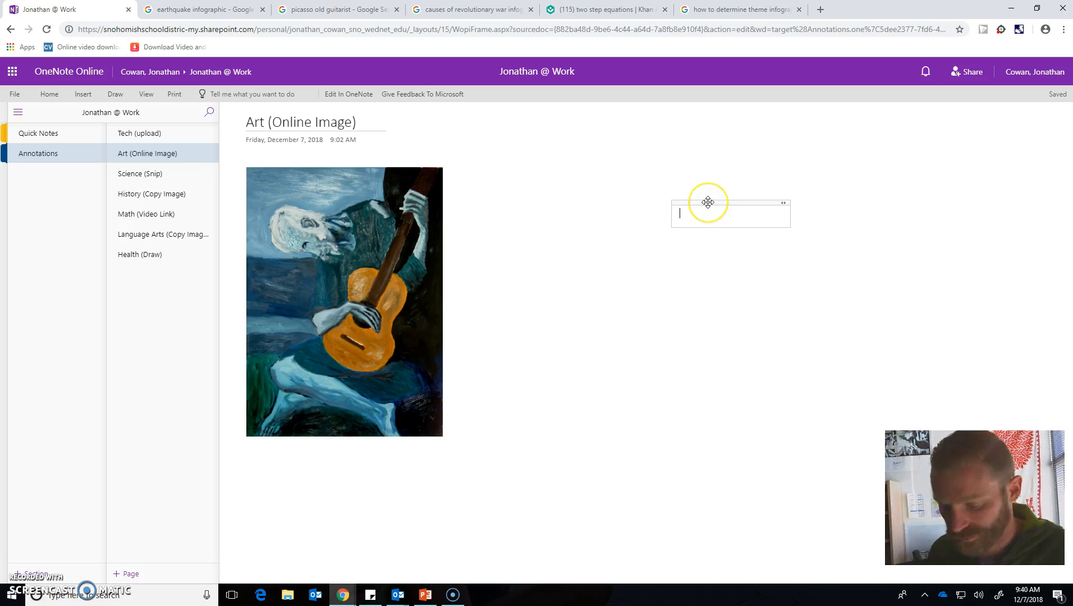
pyautogui.moveTo(708, 211); pyautogui.dragTo(653, 239)
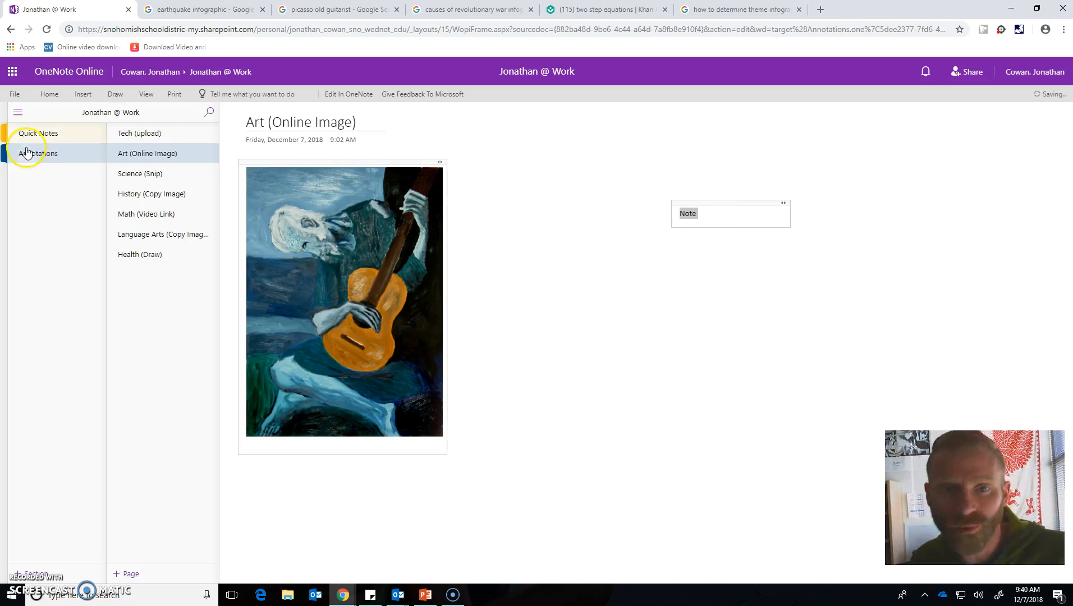
pyautogui.click(56, 96)
pyautogui.click(122, 132)
pyautogui.click(208, 116)
pyautogui.click(198, 235)
# Colour the note's text red and move the note onto the upper part of the painting
pyautogui.click(226, 131)
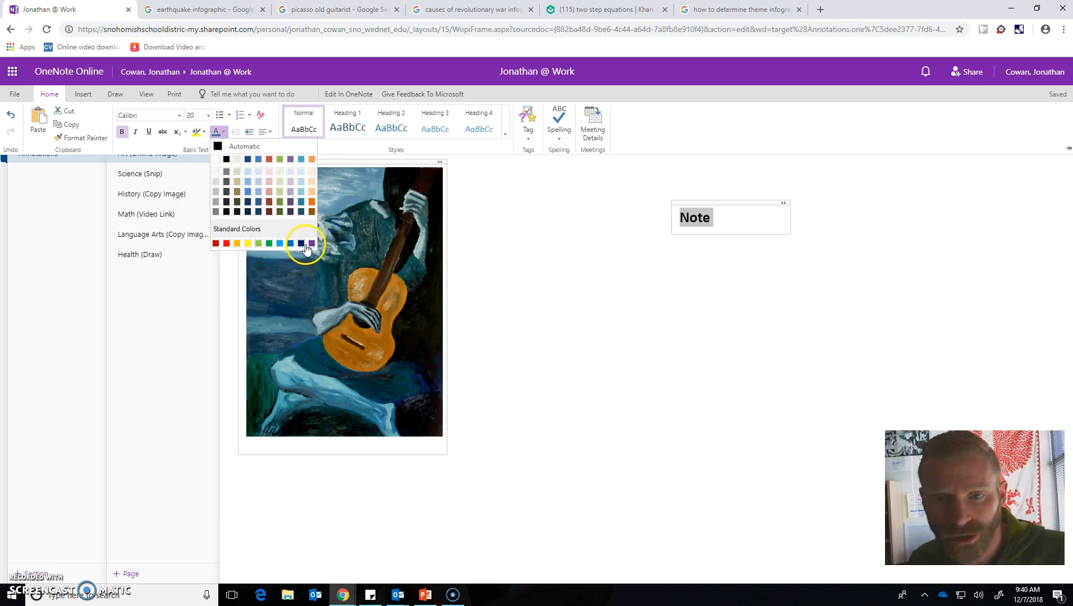
pyautogui.click(227, 243)
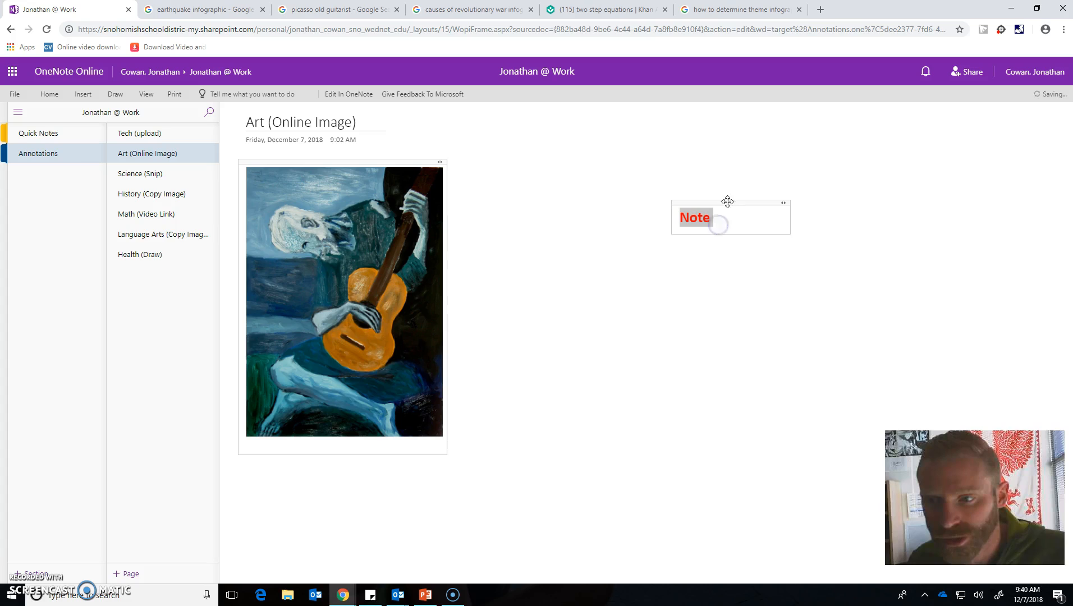
pyautogui.moveTo(732, 201)
pyautogui.mouseDown()
pyautogui.moveTo(606, 234)
pyautogui.moveTo(367, 220)
pyautogui.moveTo(361, 206)
pyautogui.moveTo(340, 203)
pyautogui.moveTo(343, 192)
pyautogui.mouseUp()
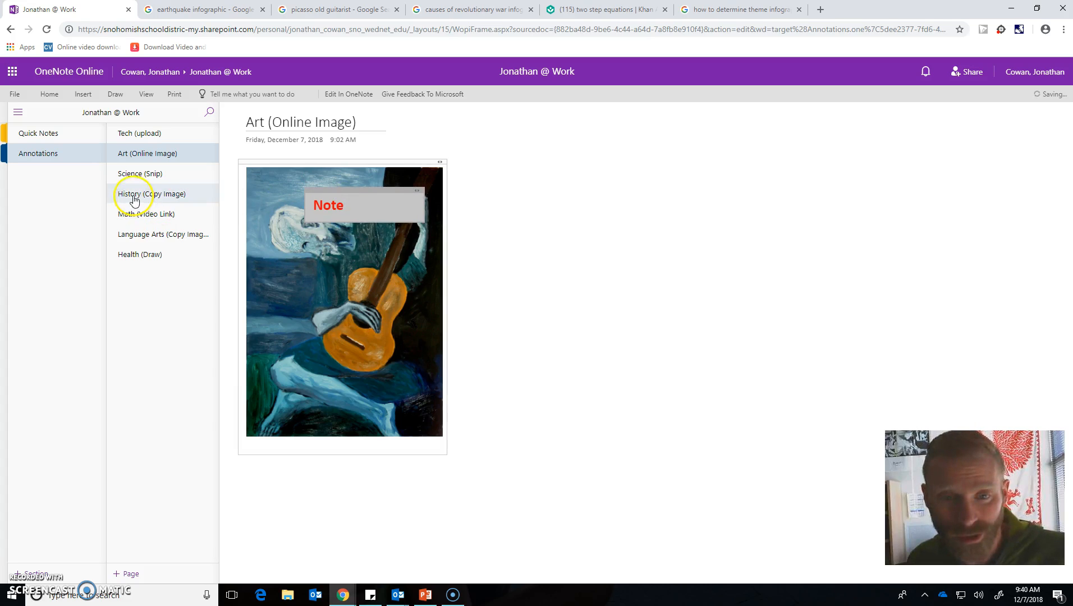
# Open the Science (Snip) page and take a screen snip of the Anatomy of an Earthquake infographic in the earthquake image search
pyautogui.click(144, 178)
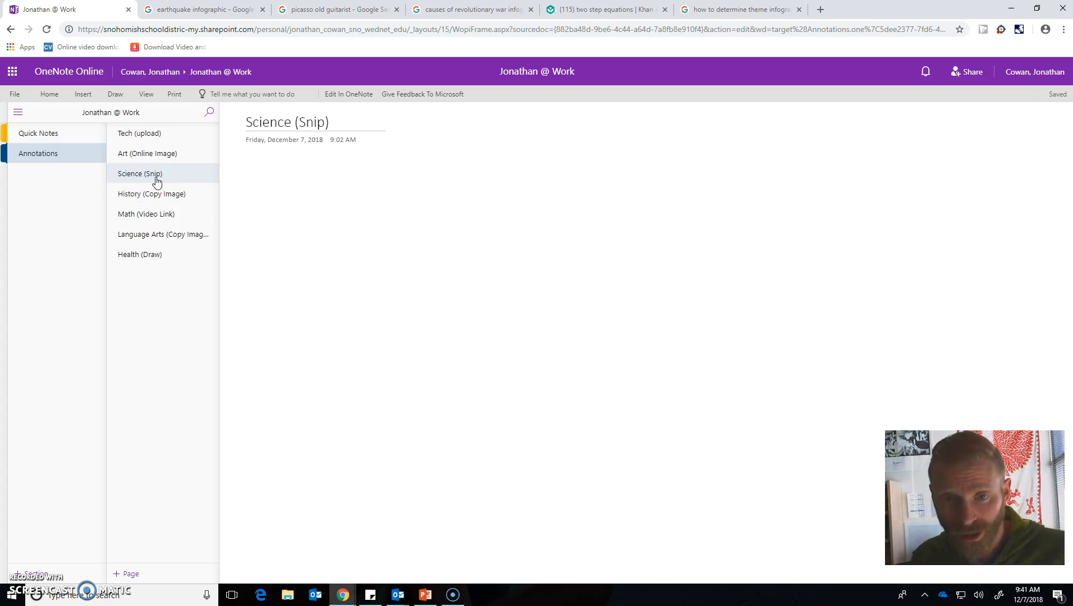
pyautogui.click(209, 11)
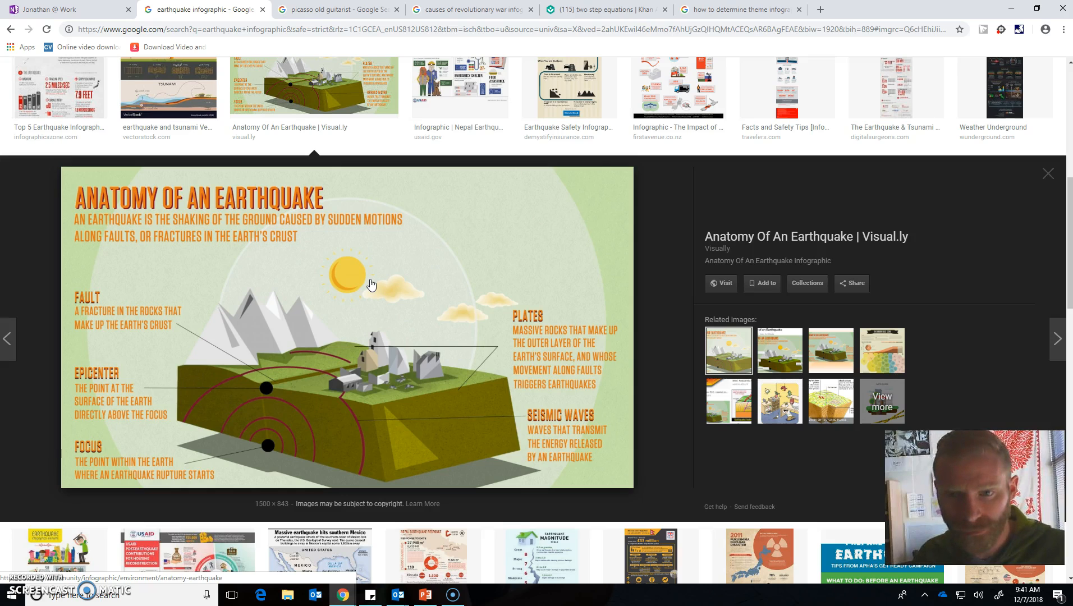
pyautogui.press('super+shift+s')
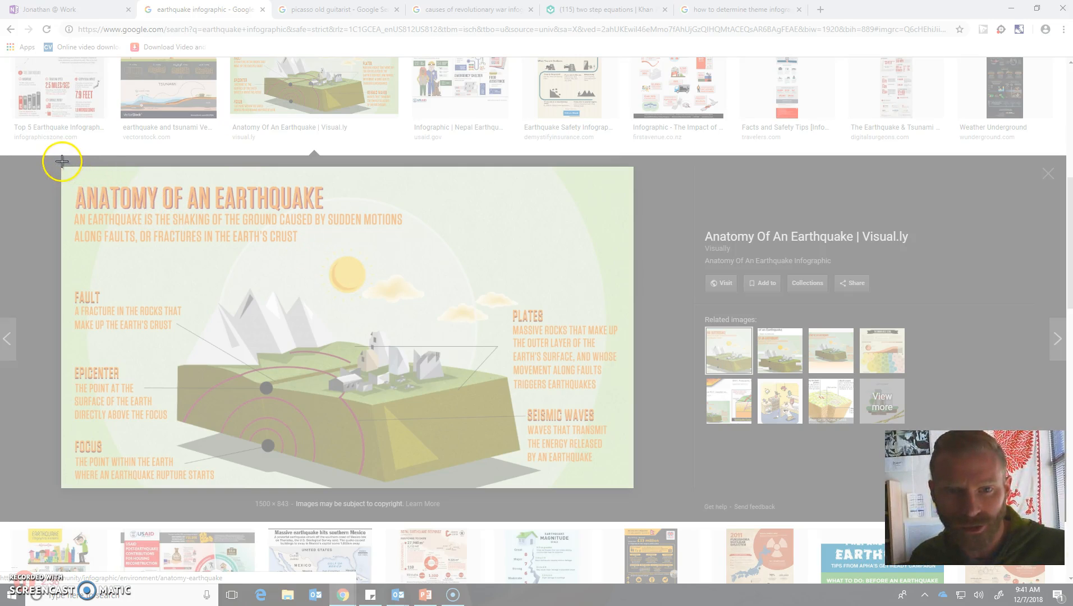
pyautogui.moveTo(60, 164); pyautogui.dragTo(635, 490)
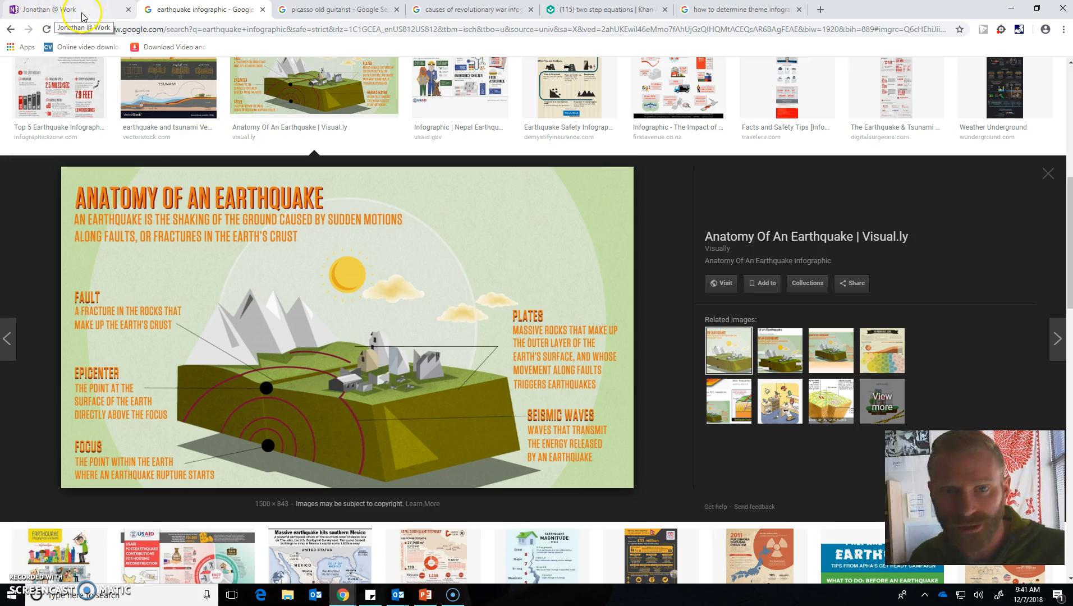
# Paste the earthquake snip into the body of the Science (Snip) page and select the picture
pyautogui.click(56, 10)
pyautogui.click(279, 194)
pyautogui.hotkey('ctrl', 'v')
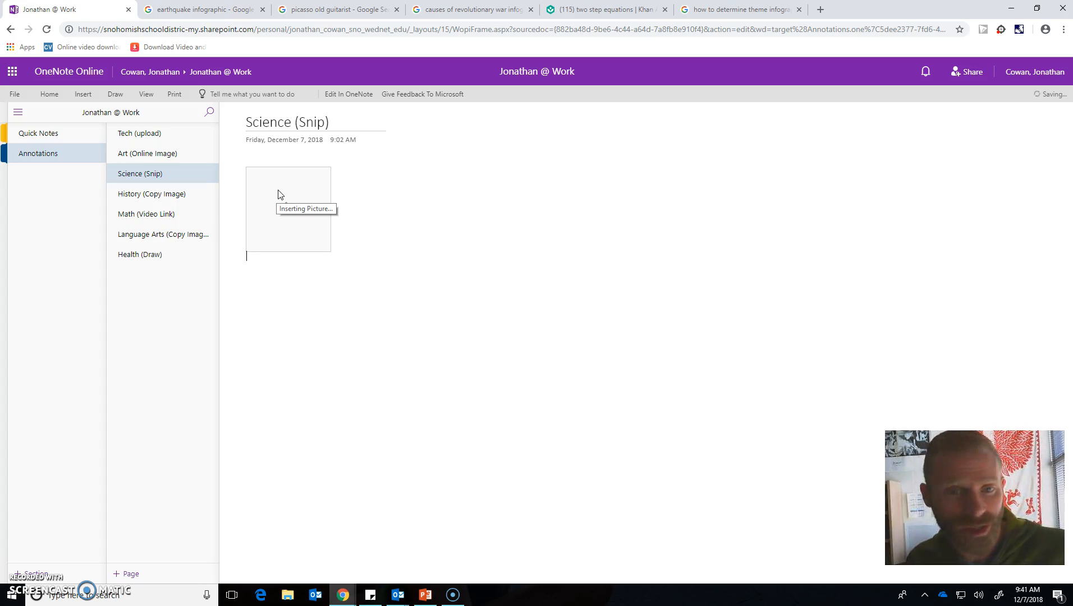
pyautogui.click(425, 251)
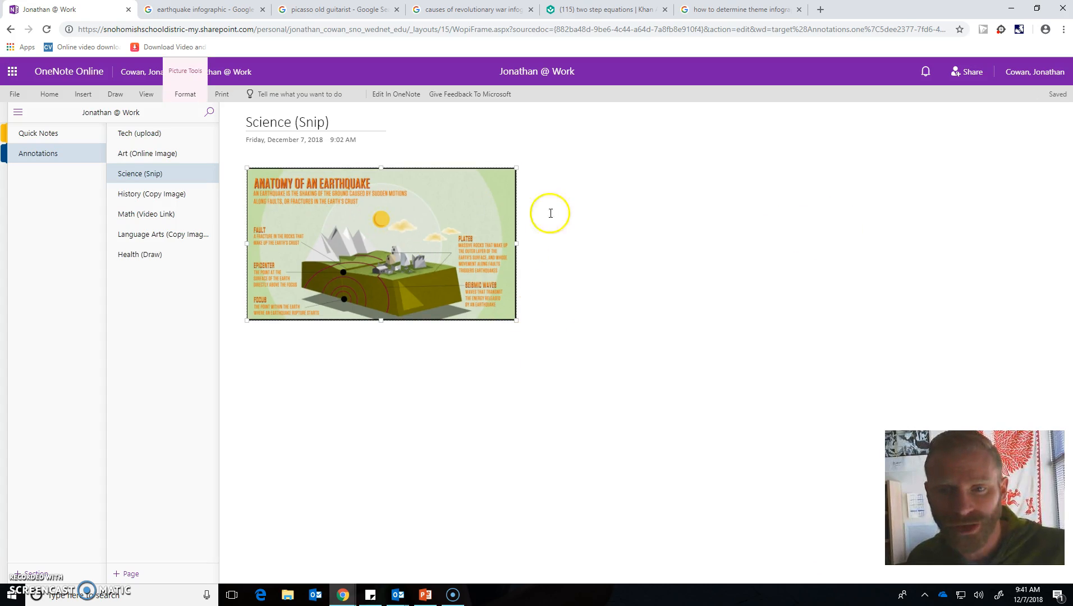
# Open the History (Copy Image) page and copy the American Revolution by the Numbers infographic from the Revolutionary War image search
pyautogui.click(167, 197)
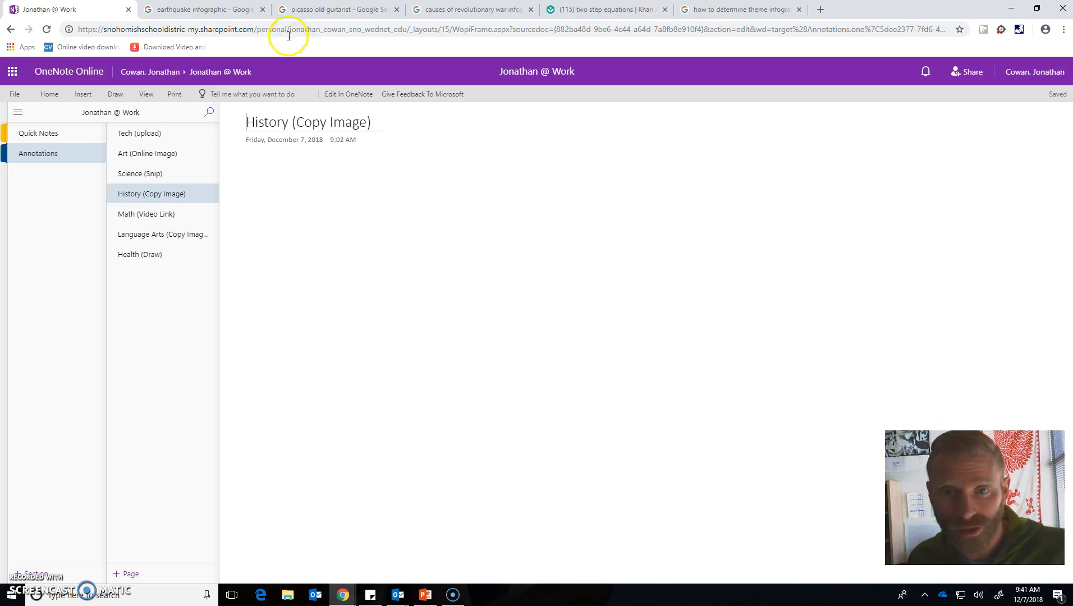
pyautogui.click(476, 10)
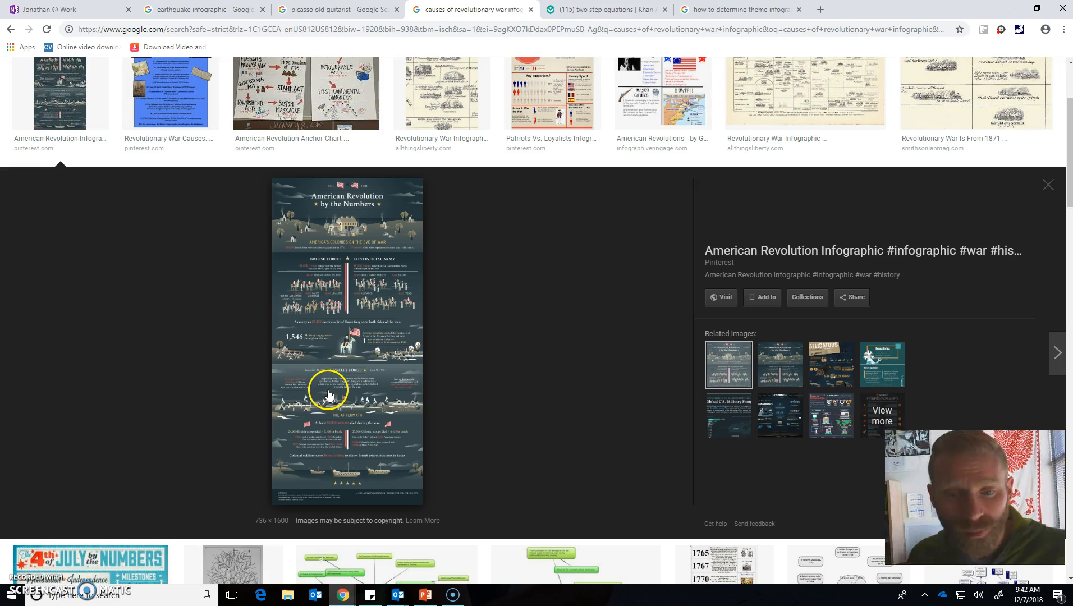
pyautogui.rightClick(343, 316)
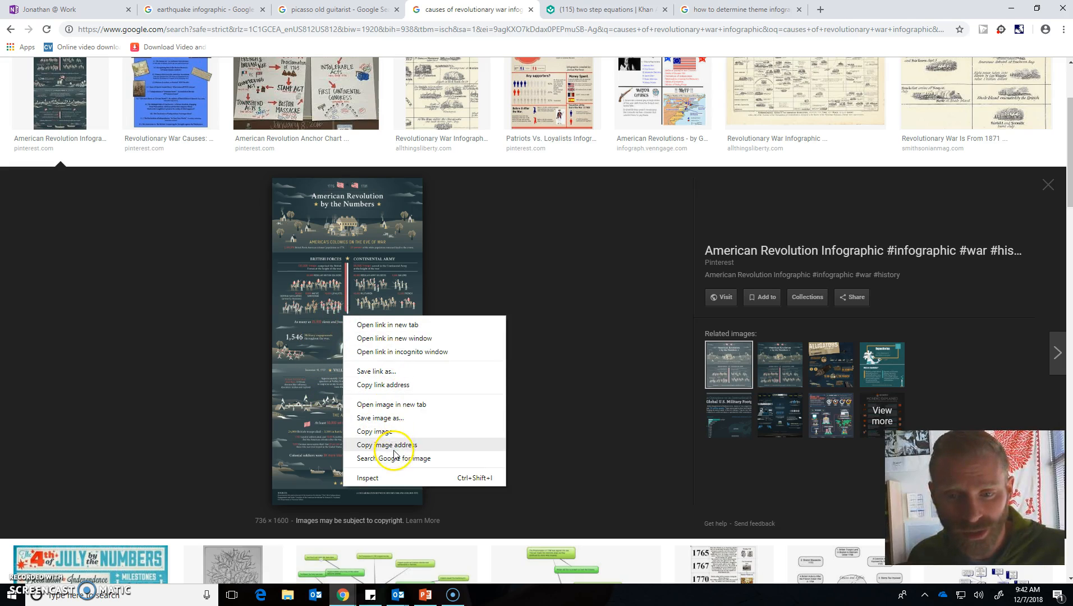
pyautogui.click(386, 432)
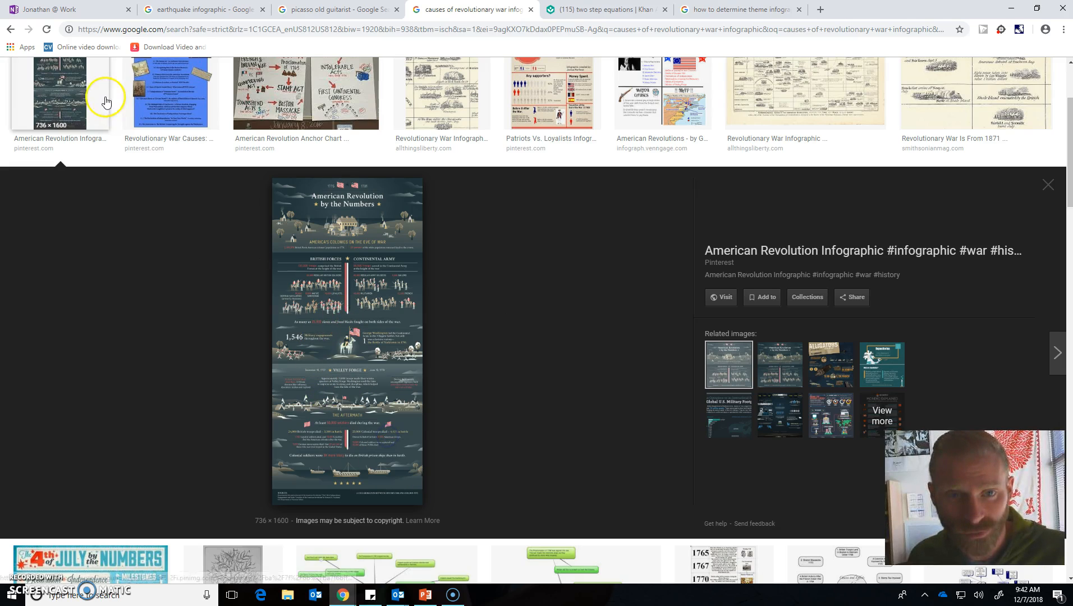
# Paste the copied infographic into the body of the History (Copy Image) page and look through the whole picture
pyautogui.click(83, 8)
pyautogui.click(303, 232)
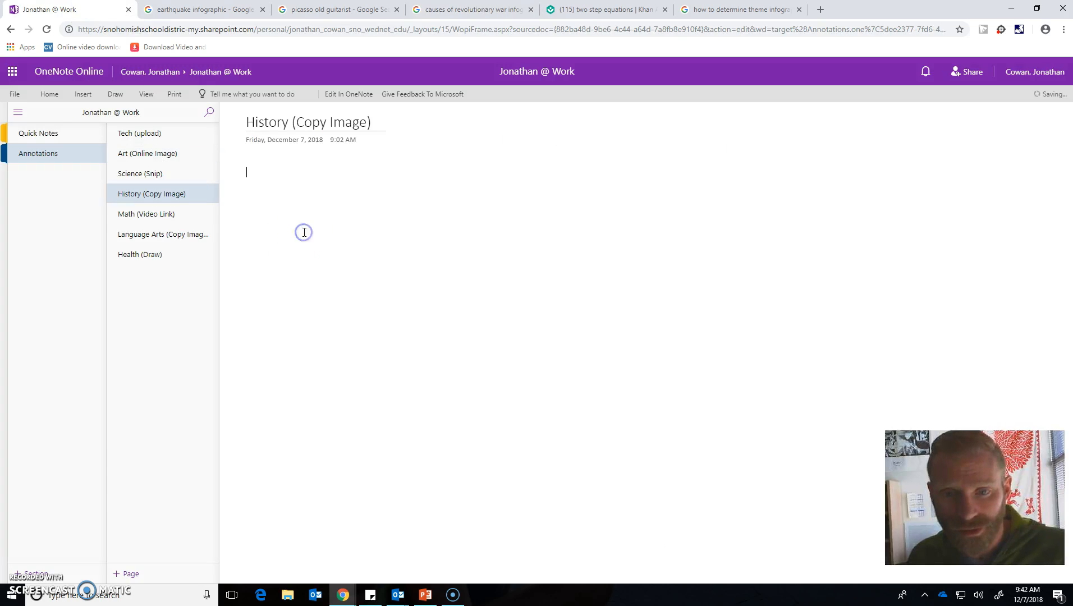
pyautogui.hotkey('ctrl', 'v')
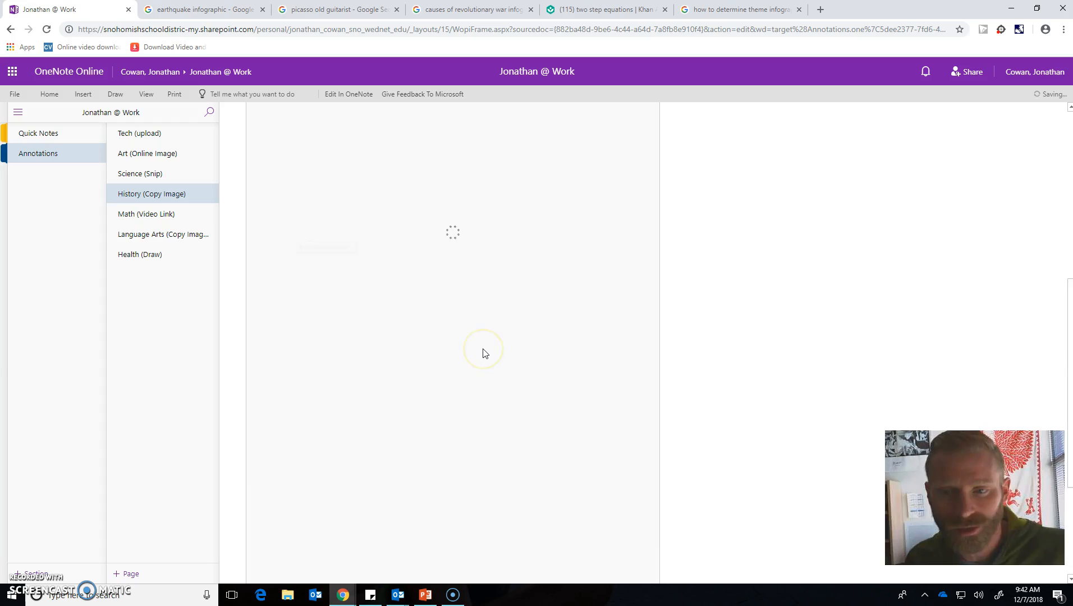
pyautogui.click(443, 321)
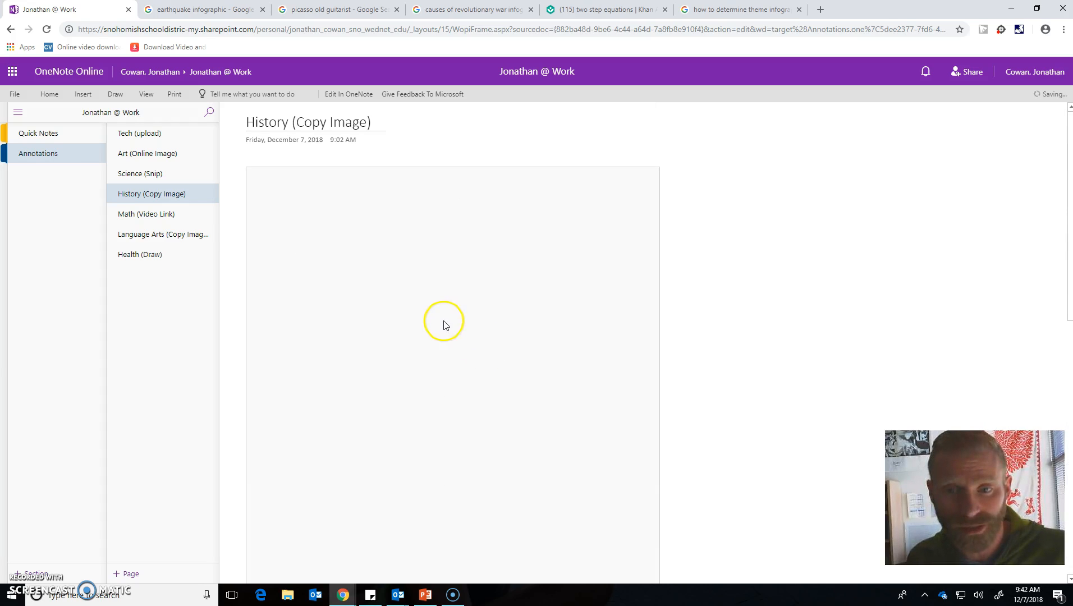
pyautogui.scroll(-3, 441, 323)
pyautogui.scroll(-3, 442, 328)
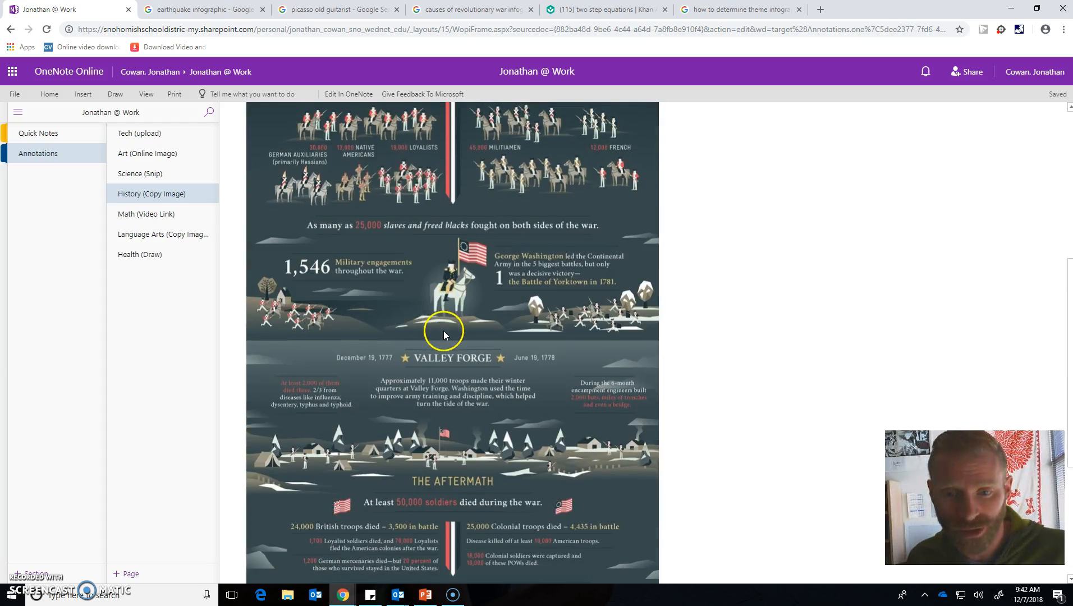
pyautogui.scroll(5, 443, 331)
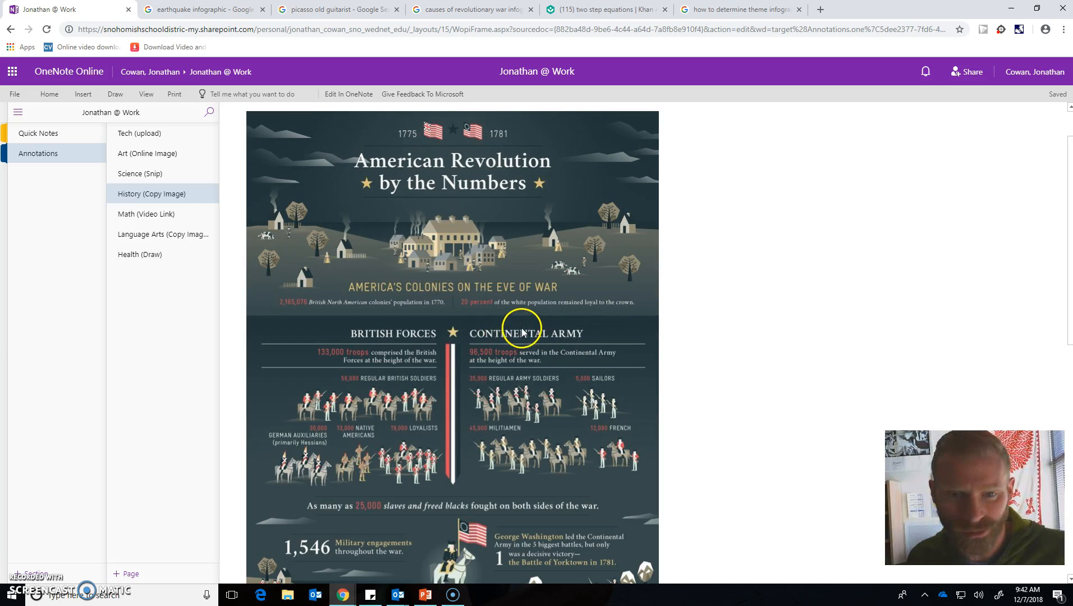
# Open the Math (Video Link) page, open Khan Academy's Intro to two-step equations video from the search results, and close the results tab
pyautogui.click(163, 218)
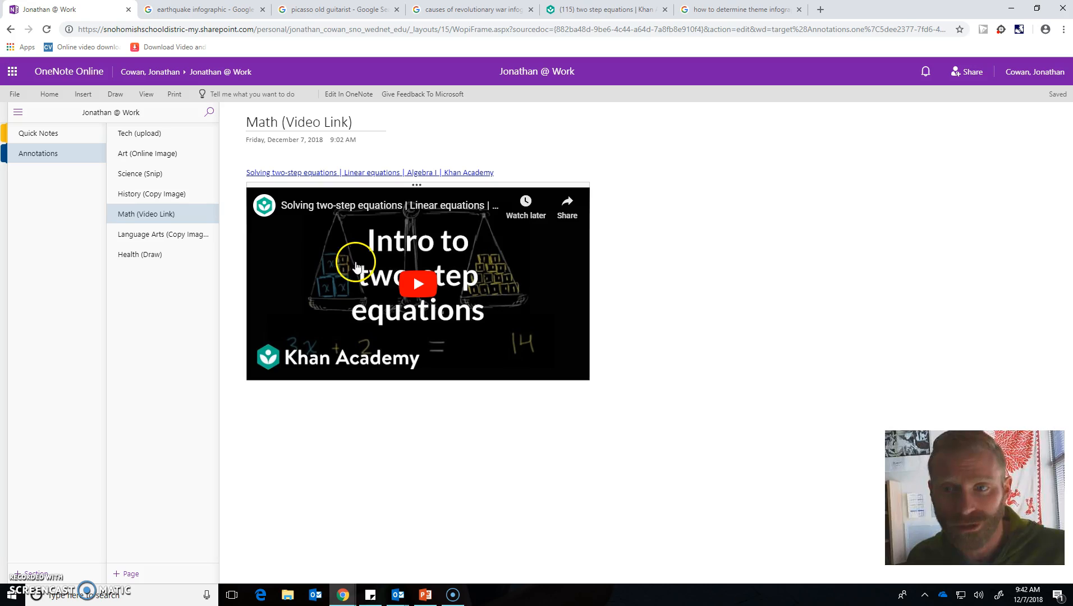
pyautogui.click(588, 12)
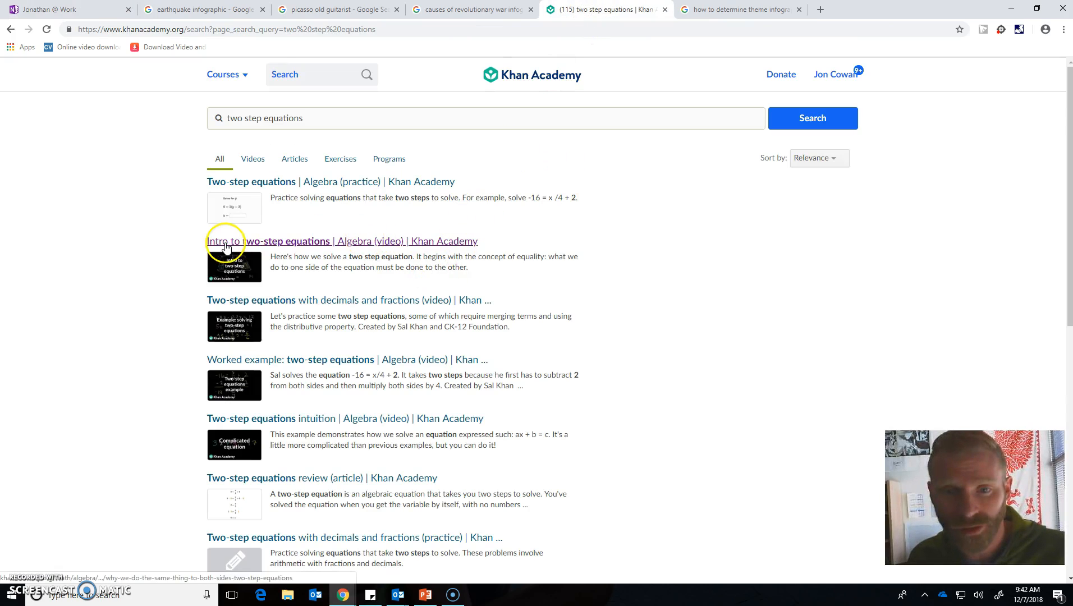
pyautogui.click(276, 241)
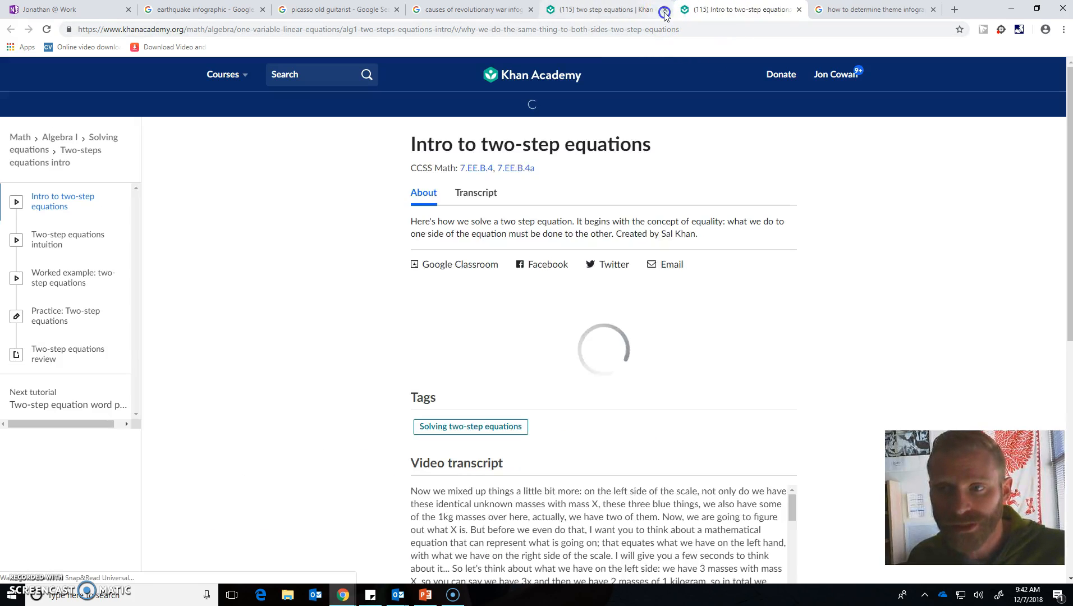
pyautogui.click(663, 12)
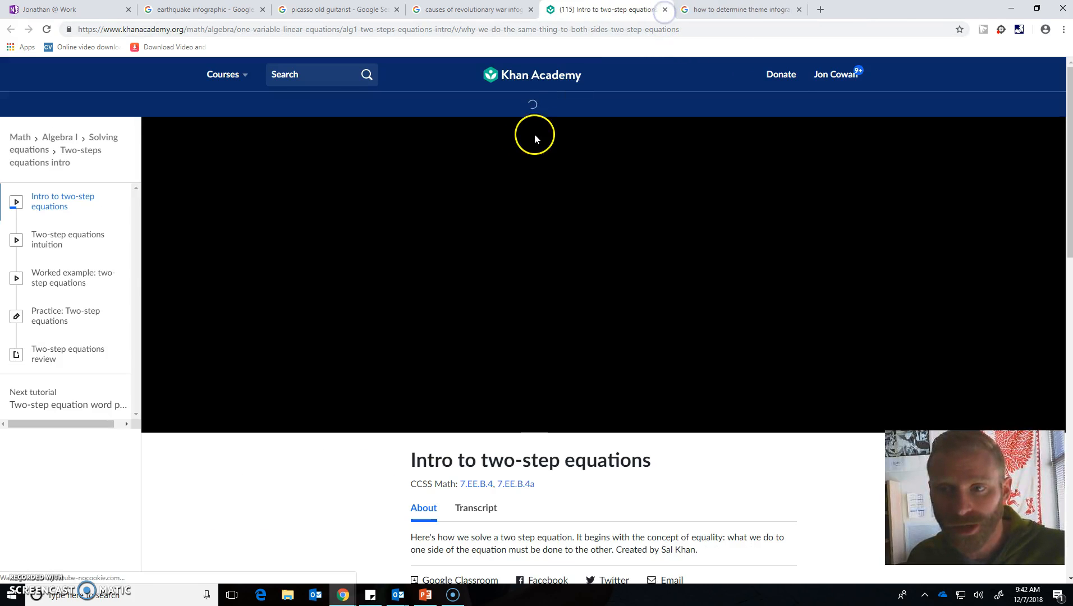
# Play the two-step equations video briefly, pause it and copy its video URL
pyautogui.rightClick(444, 201)
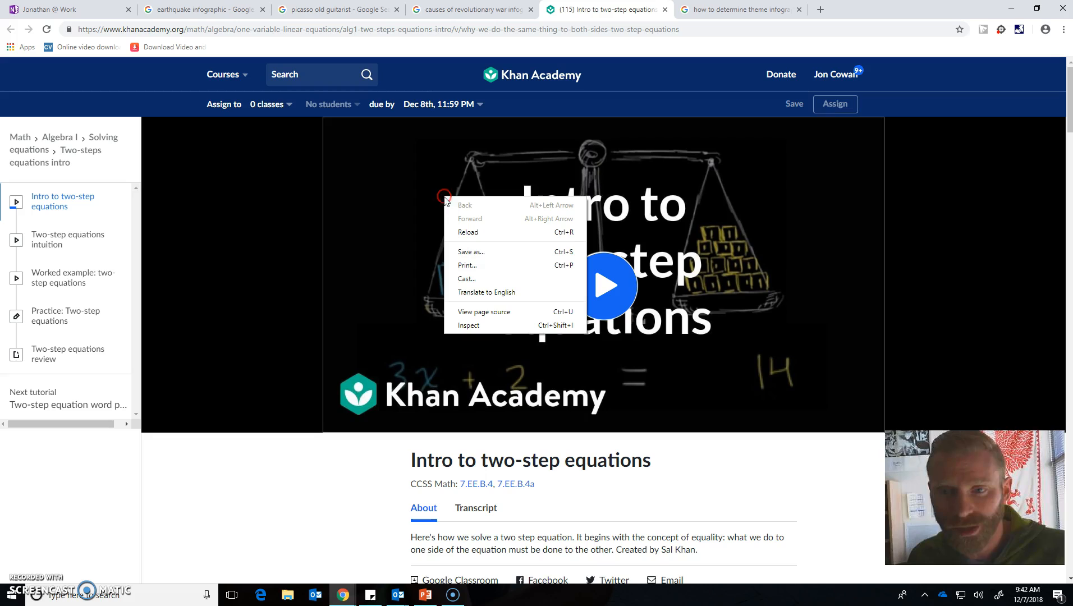
pyautogui.click(400, 286)
pyautogui.click(604, 285)
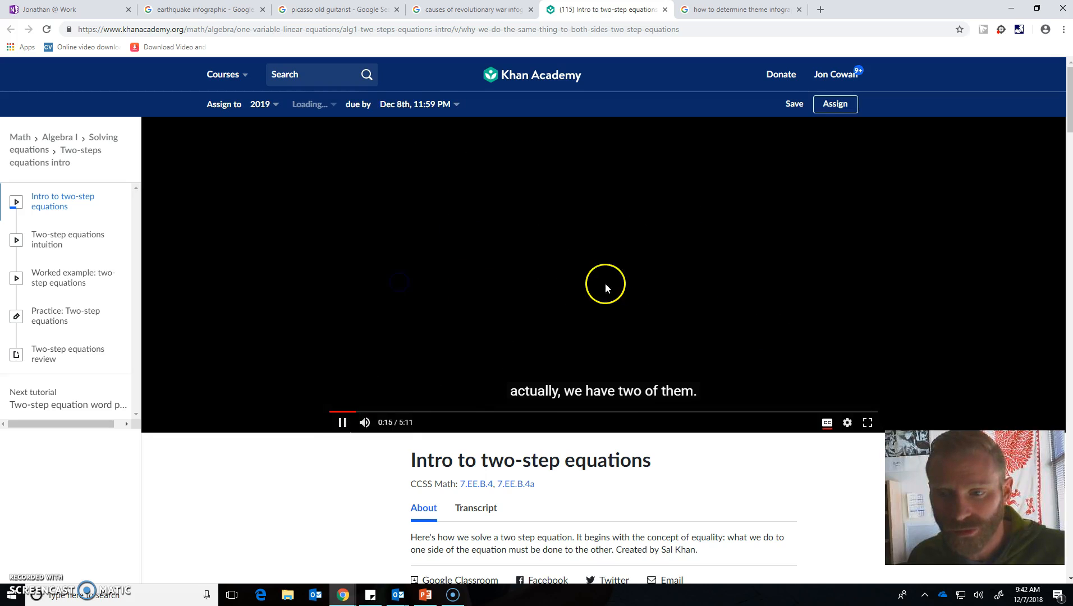
pyautogui.click(342, 422)
pyautogui.rightClick(515, 288)
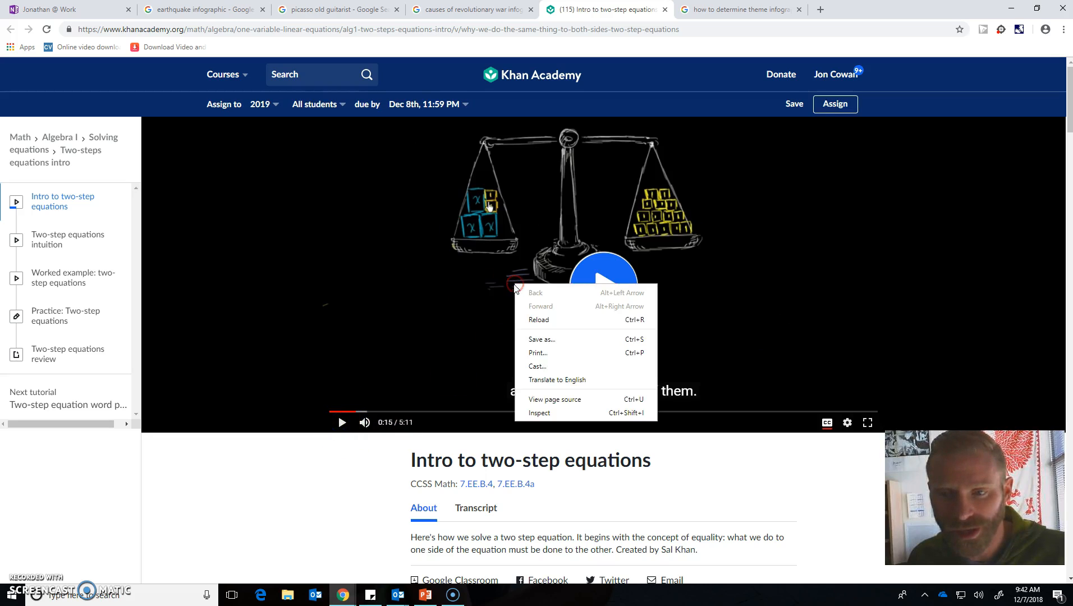
pyautogui.click(476, 282)
pyautogui.click(343, 422)
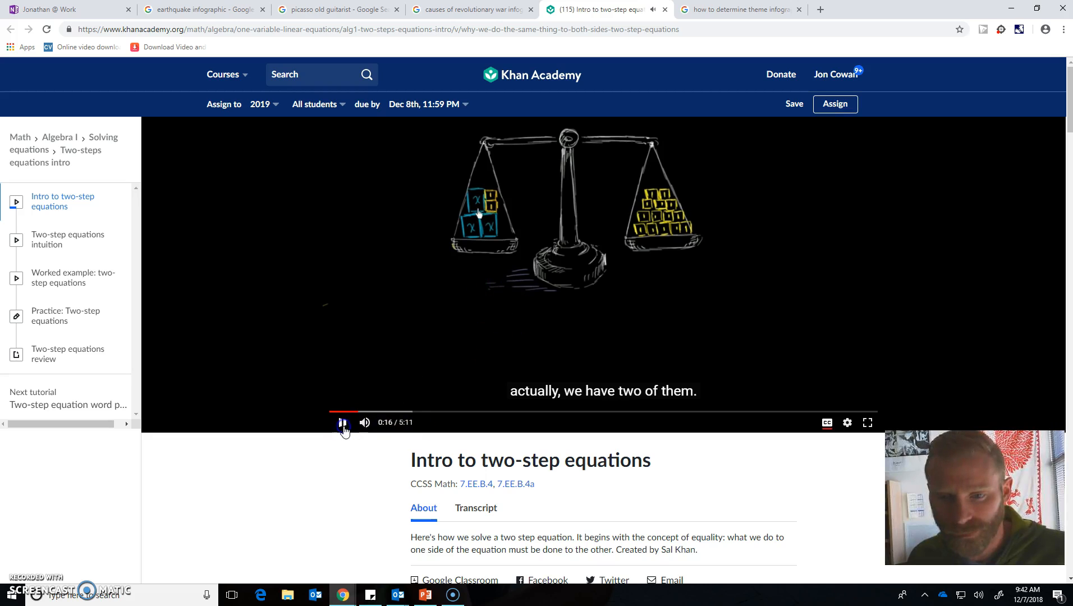
pyautogui.rightClick(734, 362)
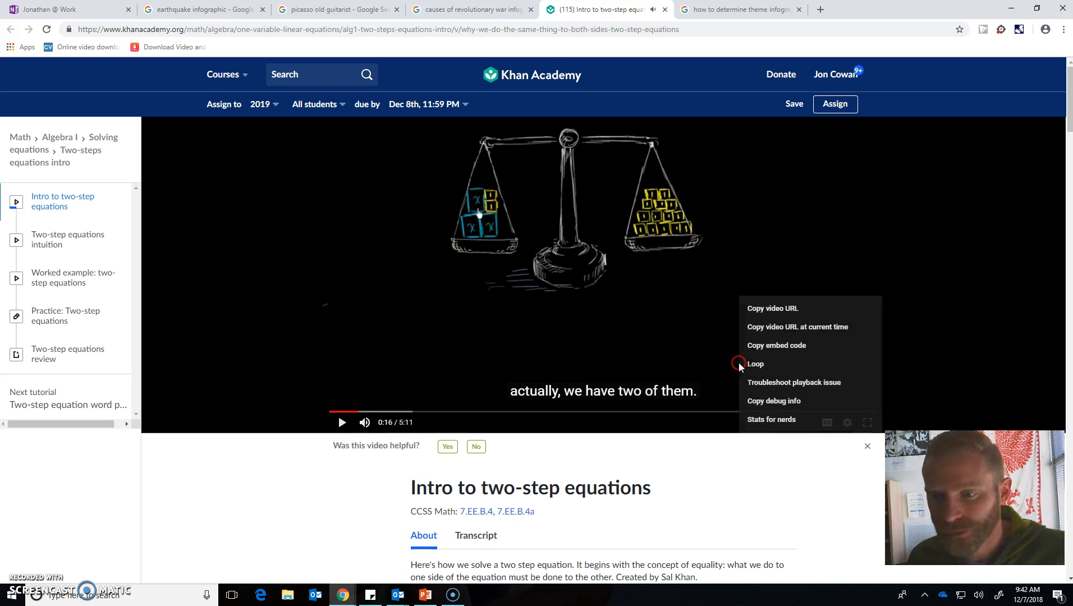
pyautogui.click(786, 310)
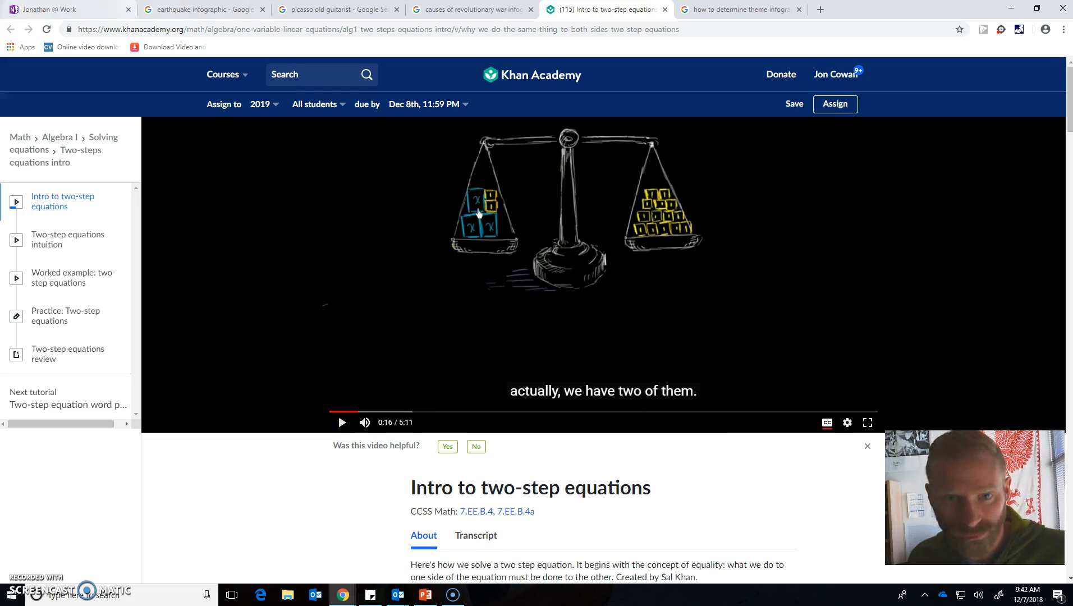
pyautogui.click(50, 9)
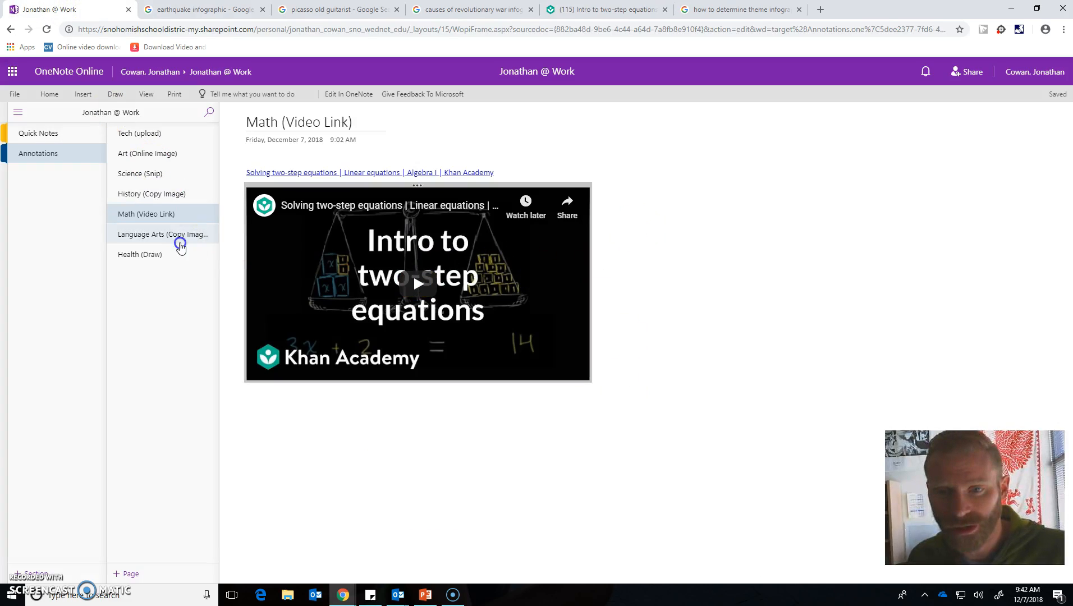
pyautogui.press('BackSpace')
pyautogui.press('Return')
pyautogui.click(203, 175)
pyautogui.press('BackSpace')
pyautogui.press('BackSpace')
pyautogui.click(489, 172)
pyautogui.moveTo(489, 173); pyautogui.dragTo(237, 164)
pyautogui.press('BackSpace')
pyautogui.write('https://youtu.be/_y_Q3_B2Vh8')
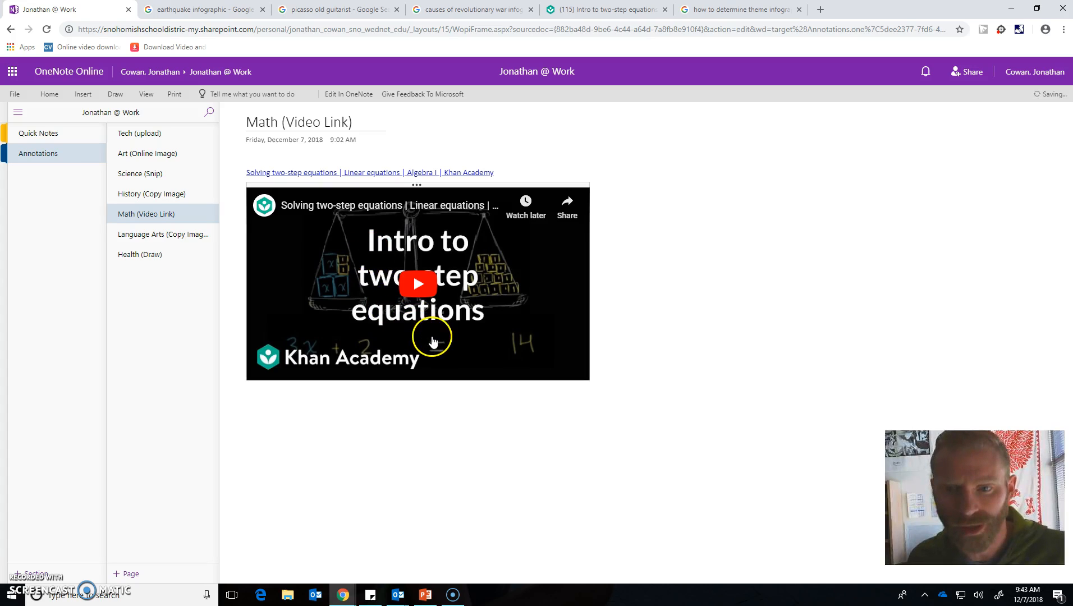
# Play the embedded video, skip ahead to 2:16, pause it and dismiss the suggested videos
pyautogui.click(417, 285)
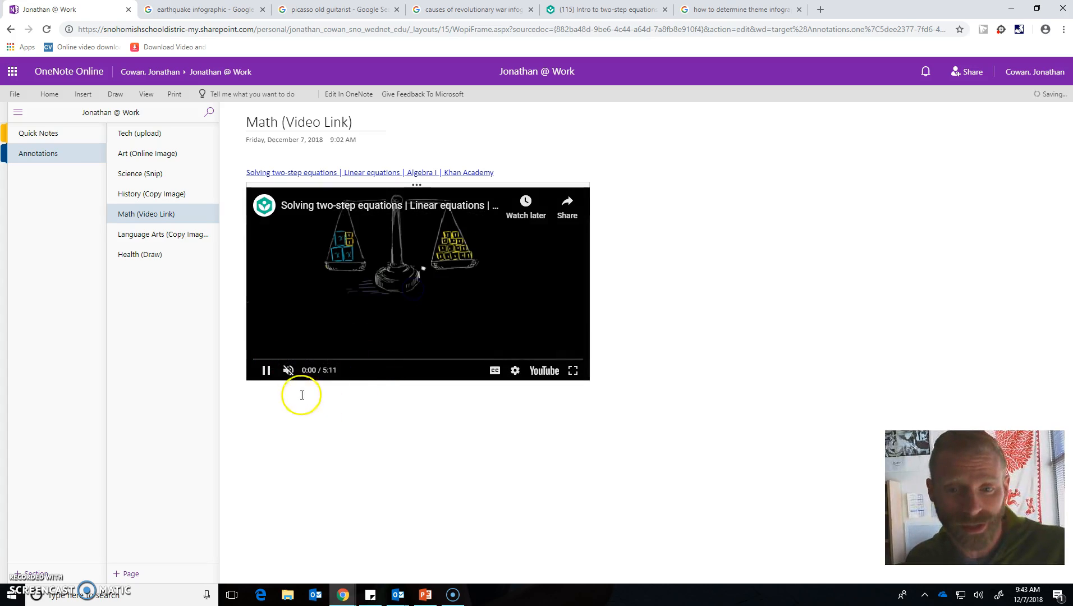
pyautogui.click(345, 362)
pyautogui.click(398, 360)
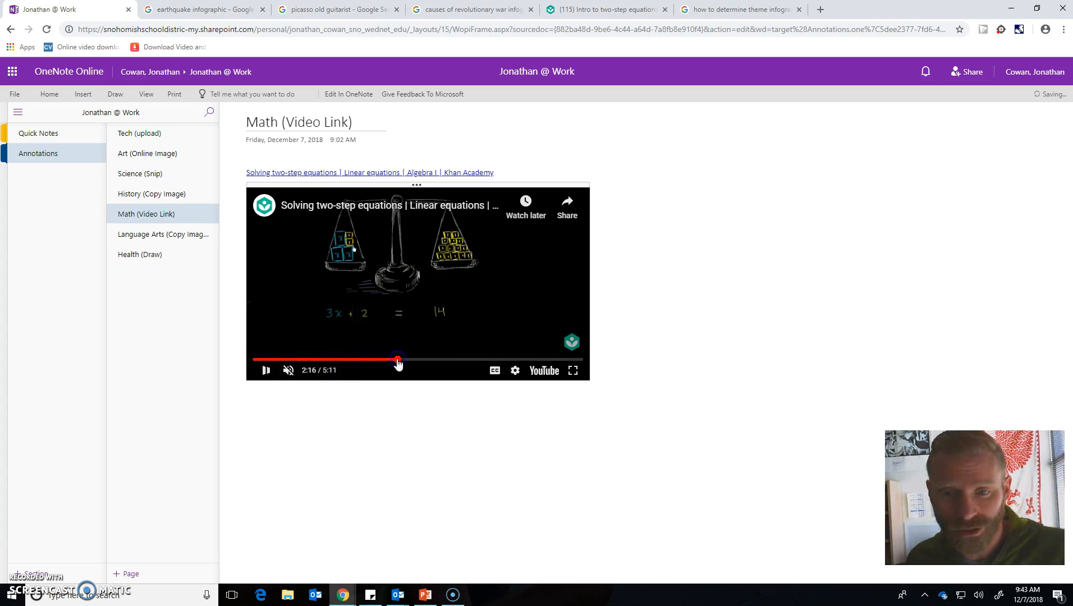
pyautogui.click(284, 374)
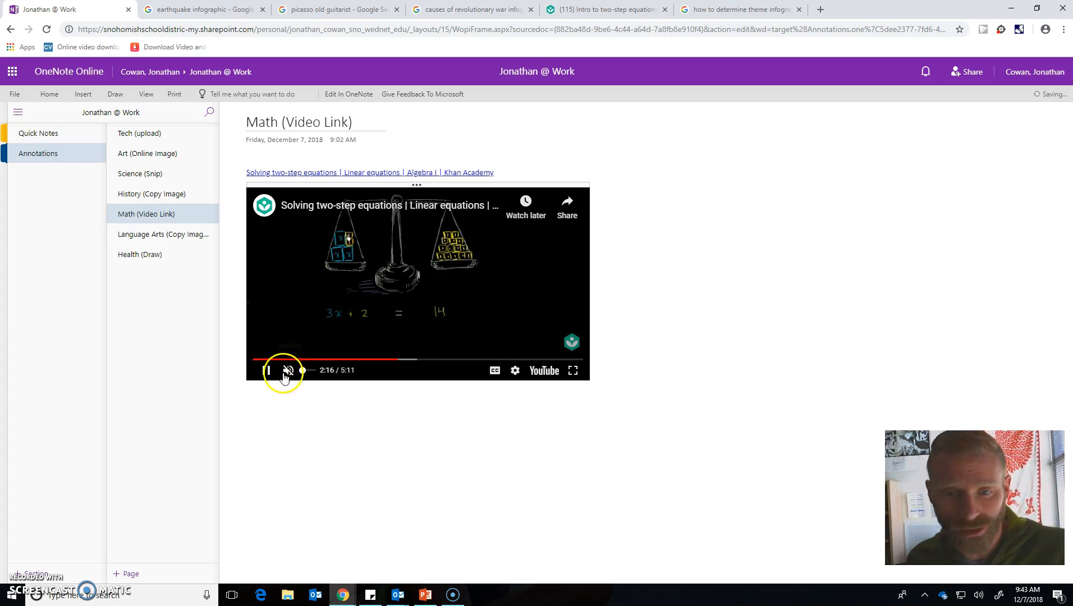
pyautogui.click(266, 371)
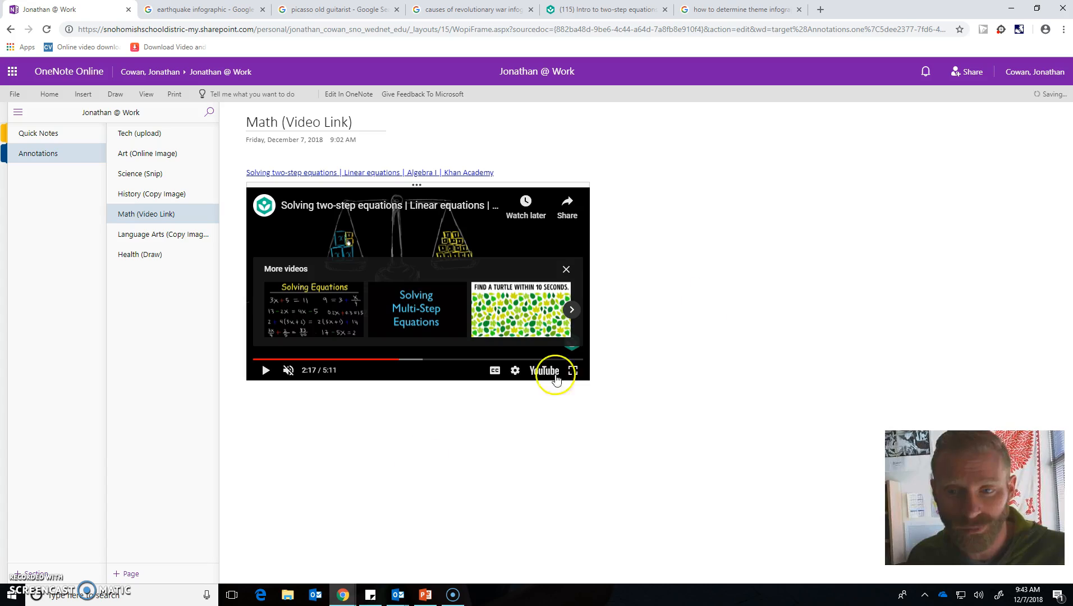
pyautogui.click(566, 269)
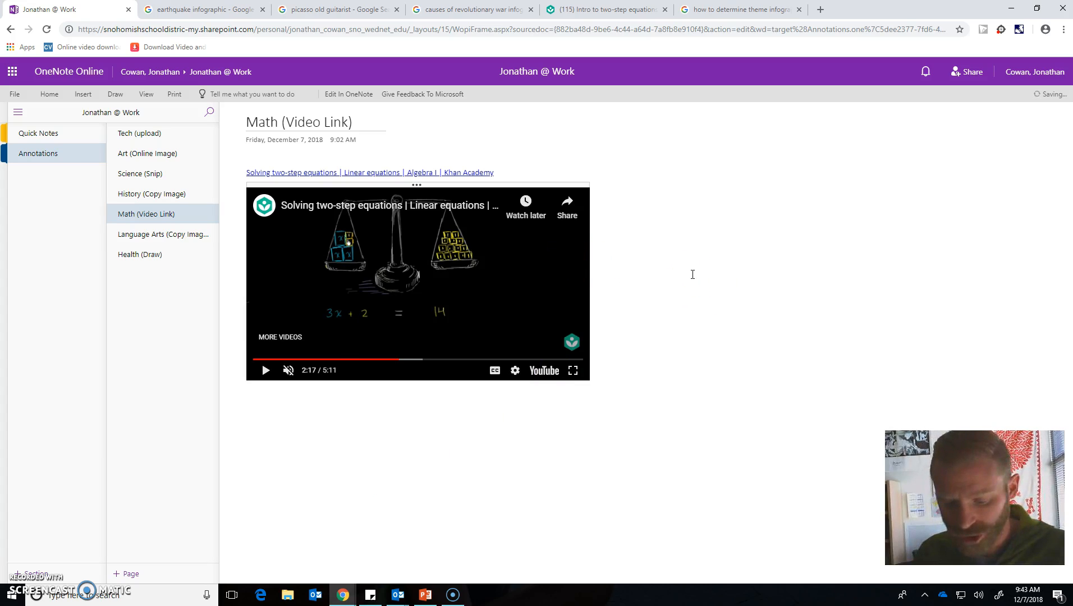
# Take a screen snip of the paused video frame and paste it below the video on the Math (Video Link) page
pyautogui.press('super+shift+s')
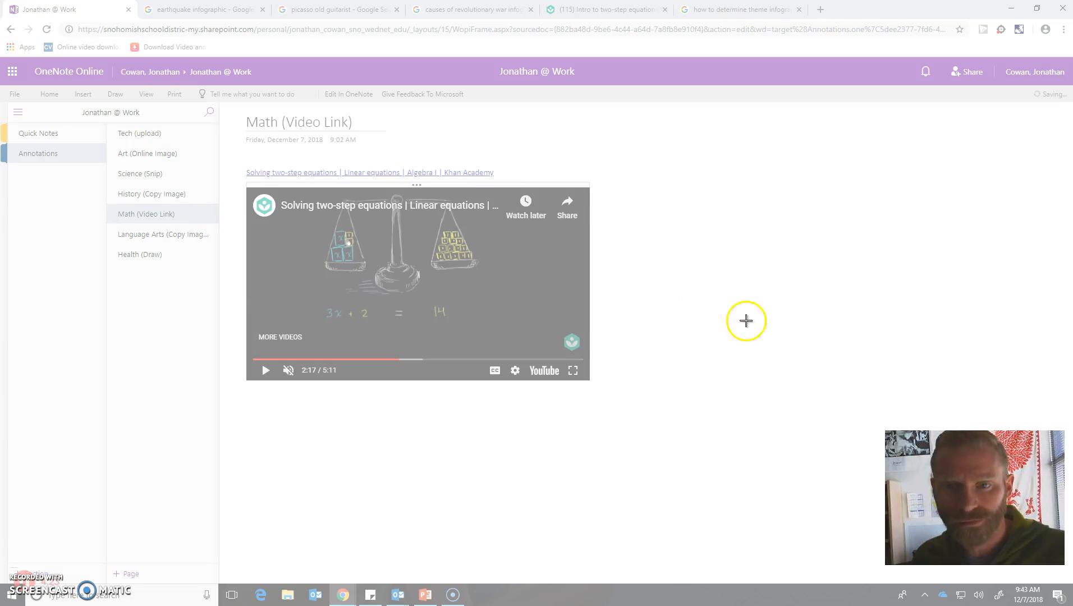
pyautogui.moveTo(244, 181); pyautogui.dragTo(593, 382)
pyautogui.click(289, 452)
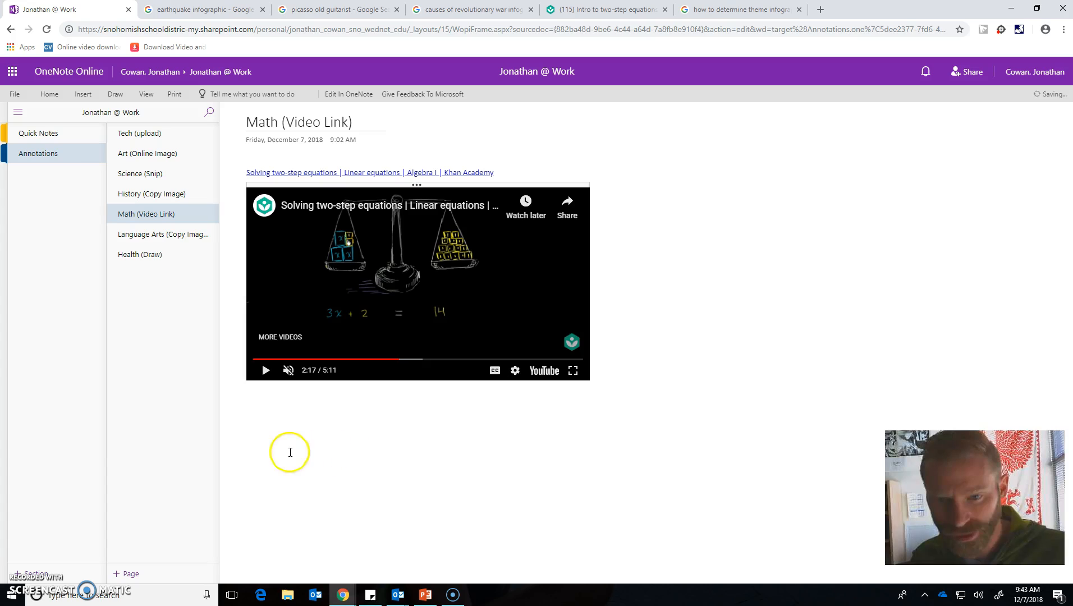
pyautogui.hotkey('ctrl', 'v')
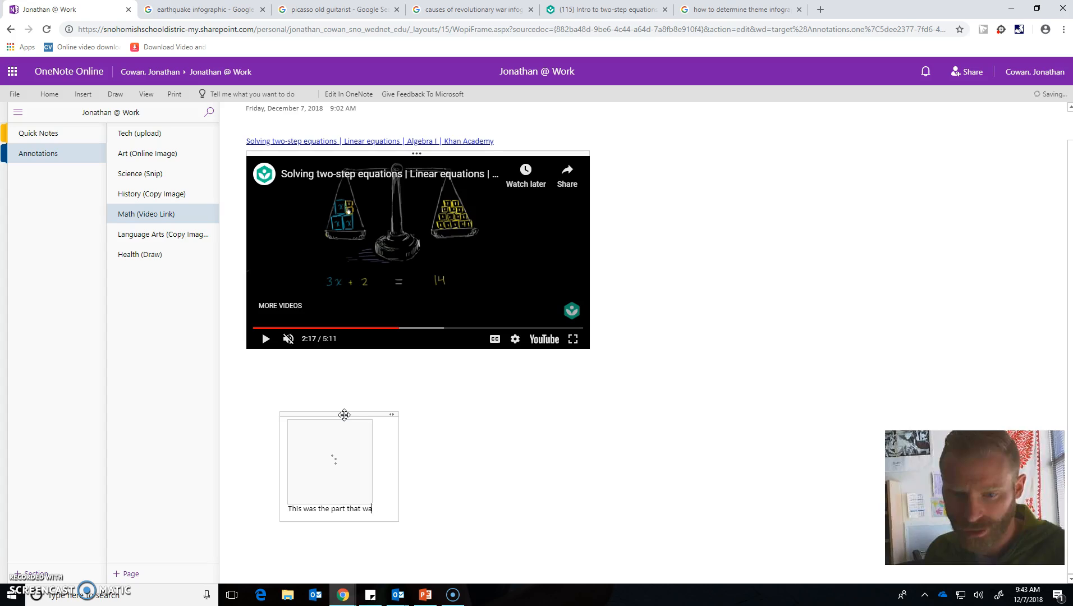
# Complete the snip's caption as "This was the part that was really helpful" and move the captioned snip beside the embedded video
pyautogui.write('lly helf')
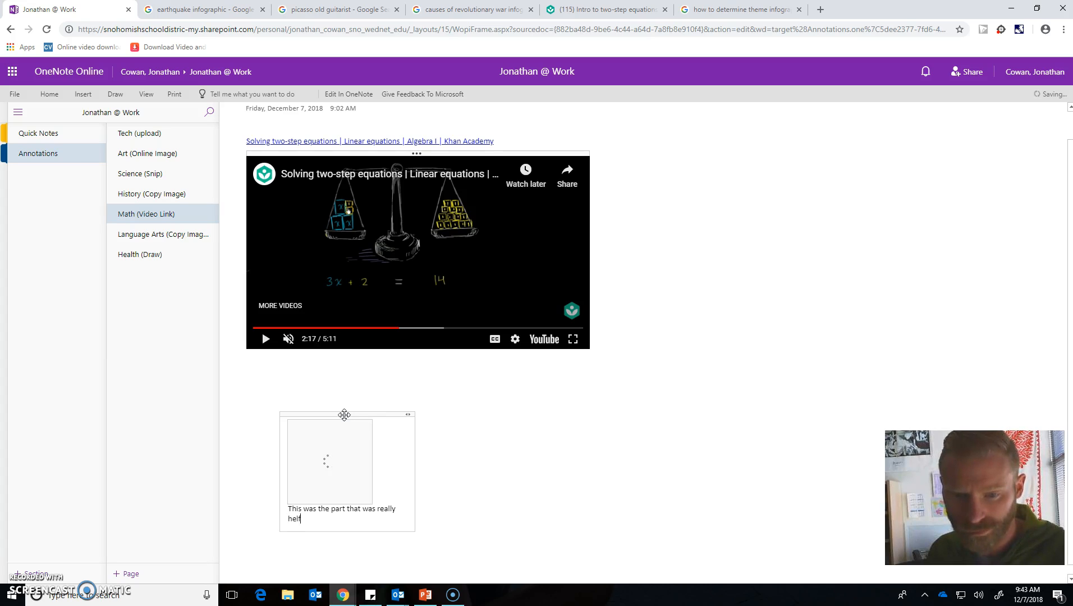
pyautogui.press('BackSpace')
pyautogui.write('pful')
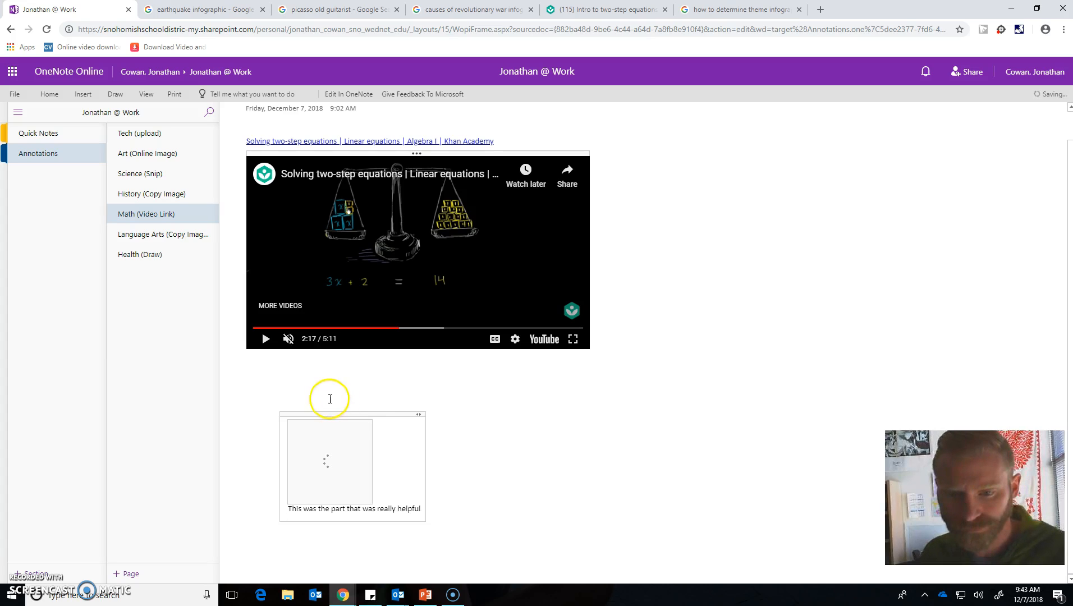
pyautogui.moveTo(340, 413); pyautogui.dragTo(714, 211)
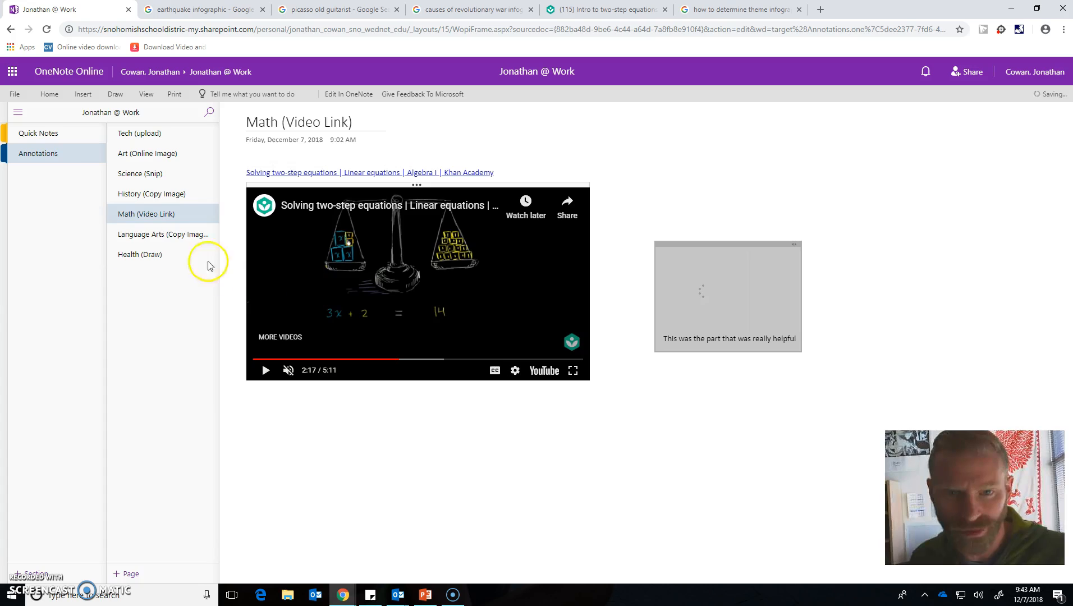
# Copy the "What Lies Beneath" theme infographic from the image search results and paste it on the Language Arts (Copy Image and Record Audio) page
pyautogui.click(176, 241)
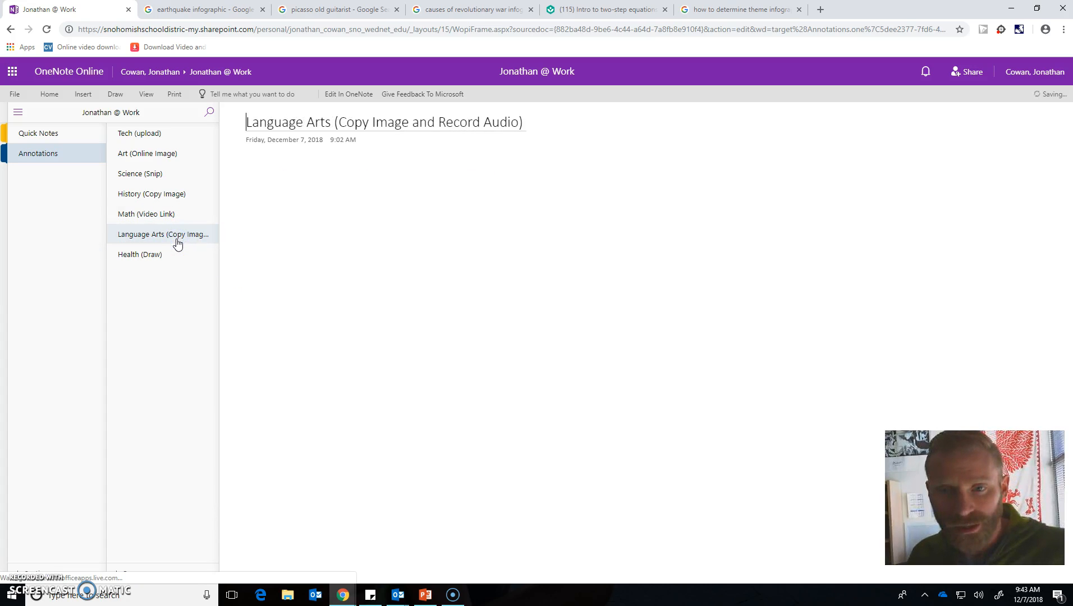
pyautogui.click(712, 10)
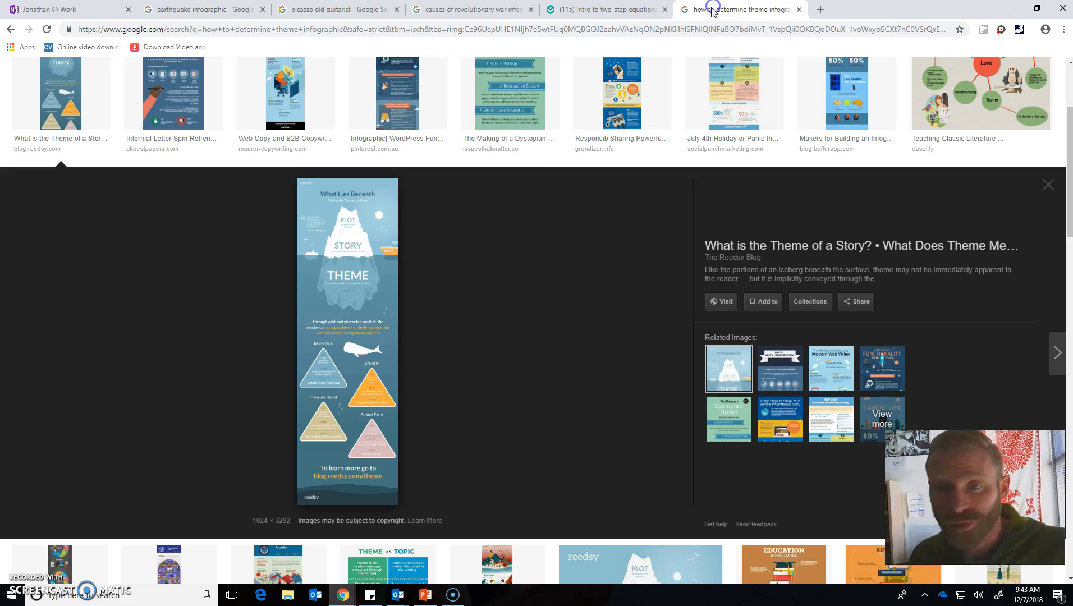
pyautogui.rightClick(328, 331)
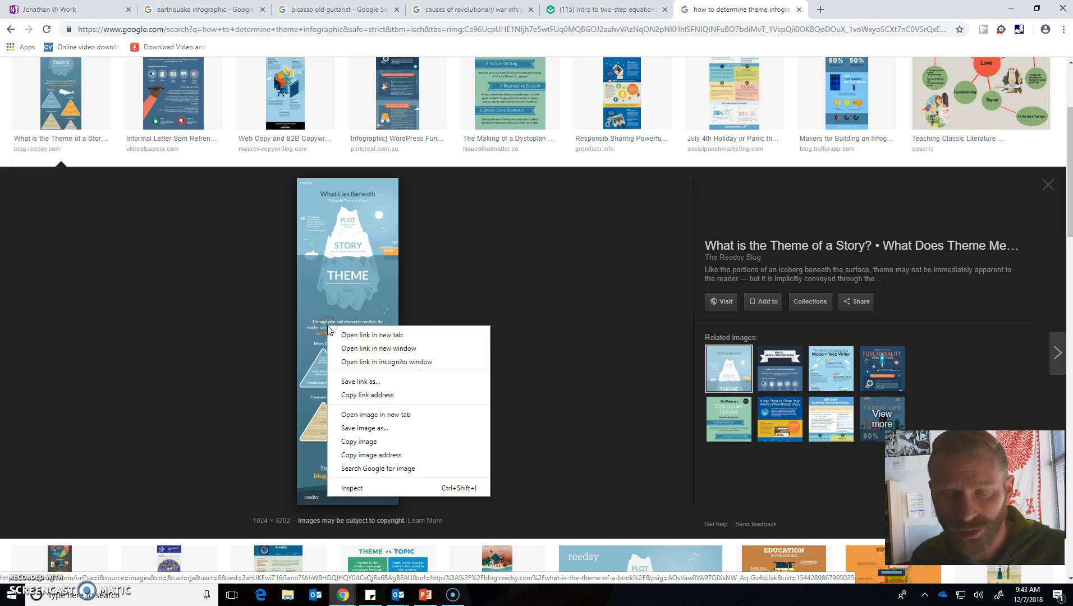
pyautogui.click(382, 443)
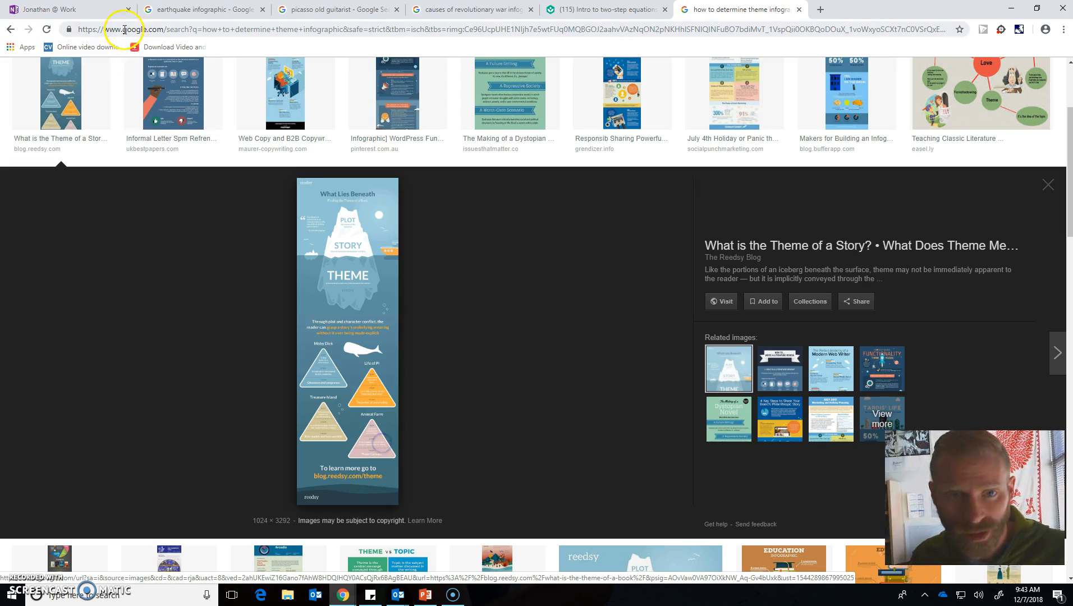
pyautogui.click(78, 10)
pyautogui.click(303, 227)
pyautogui.hotkey('ctrl', 'v')
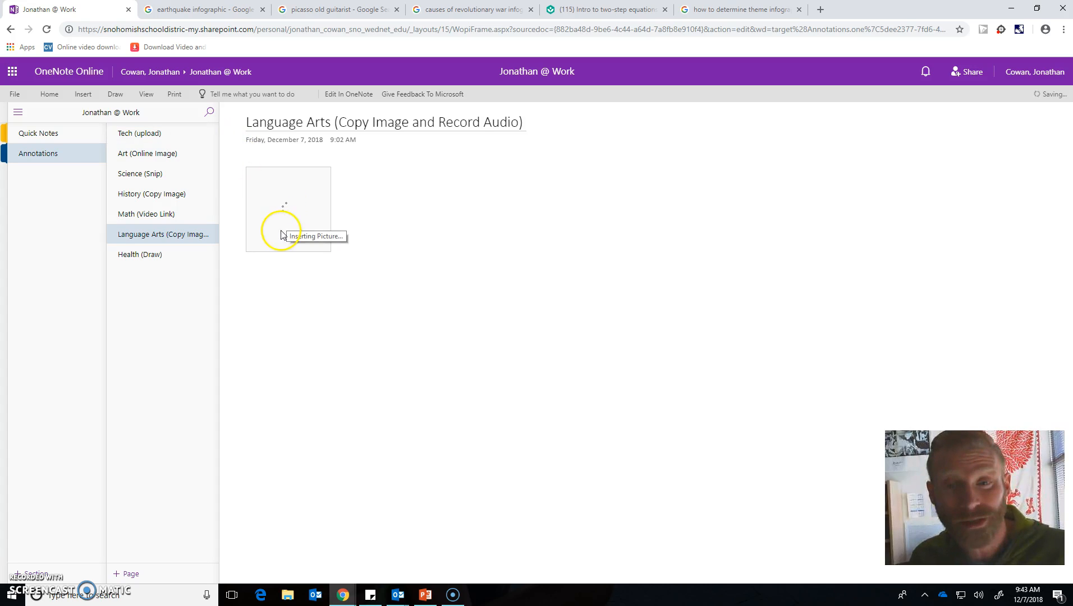
# Try to insert an audio recording below the theme infographic, dismissing the microphone permission request without allowing access
pyautogui.click(94, 96)
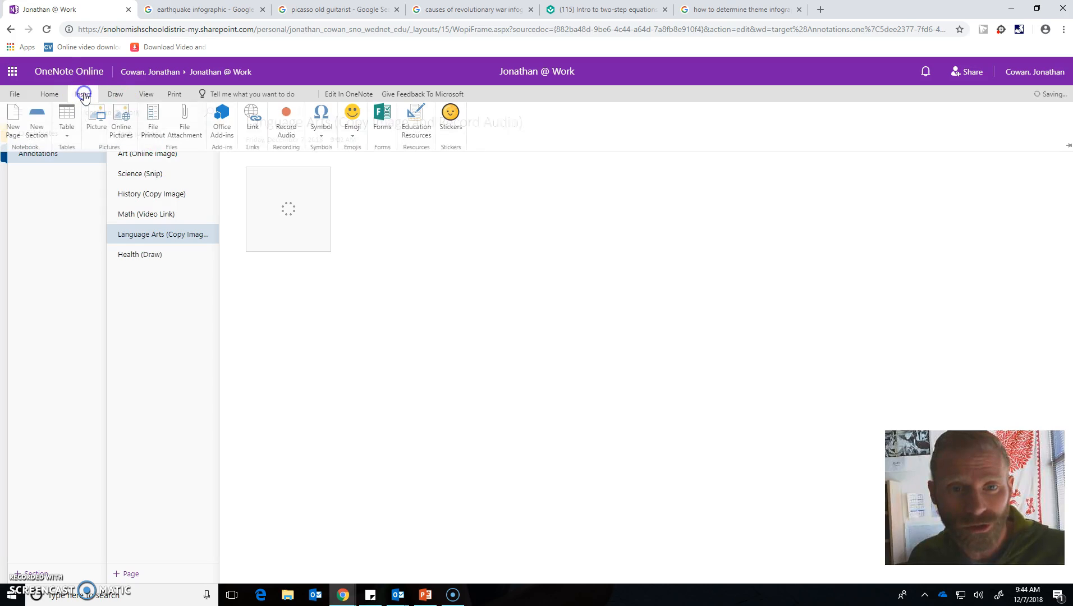
pyautogui.click(289, 135)
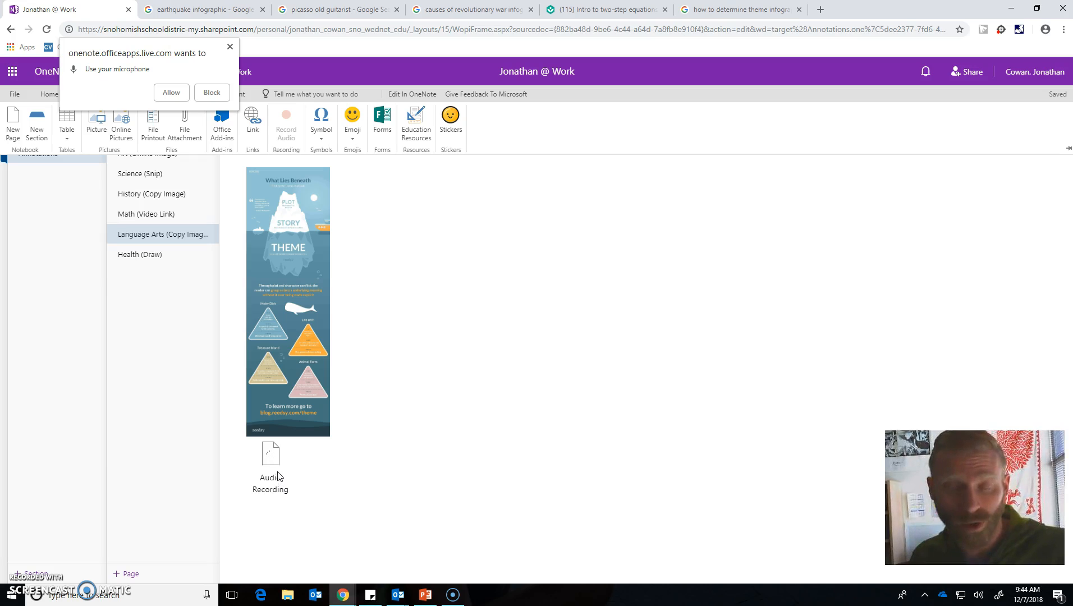
pyautogui.click(229, 46)
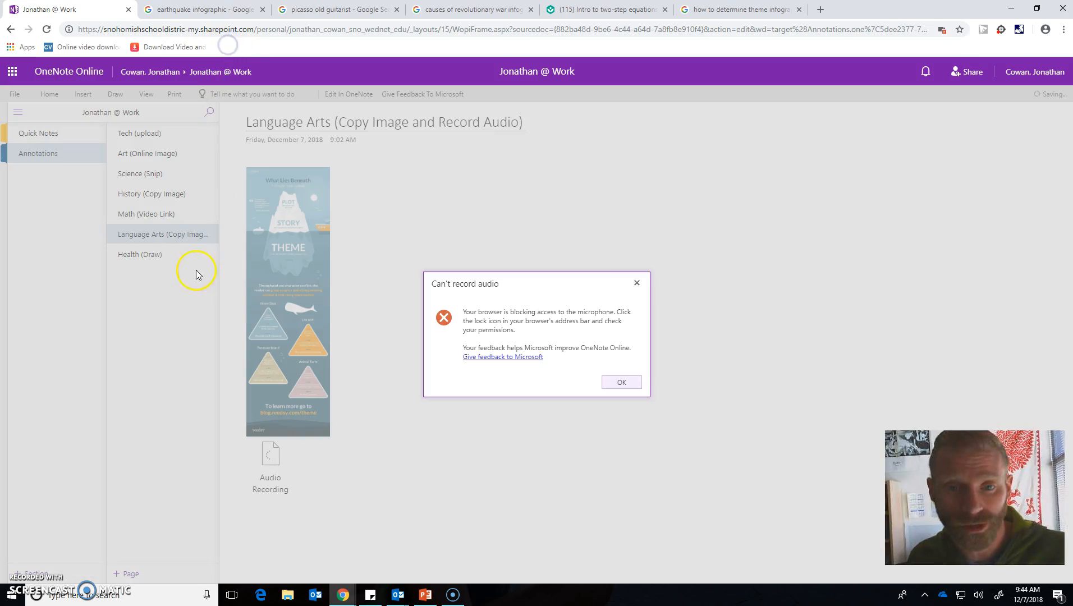
pyautogui.click(637, 283)
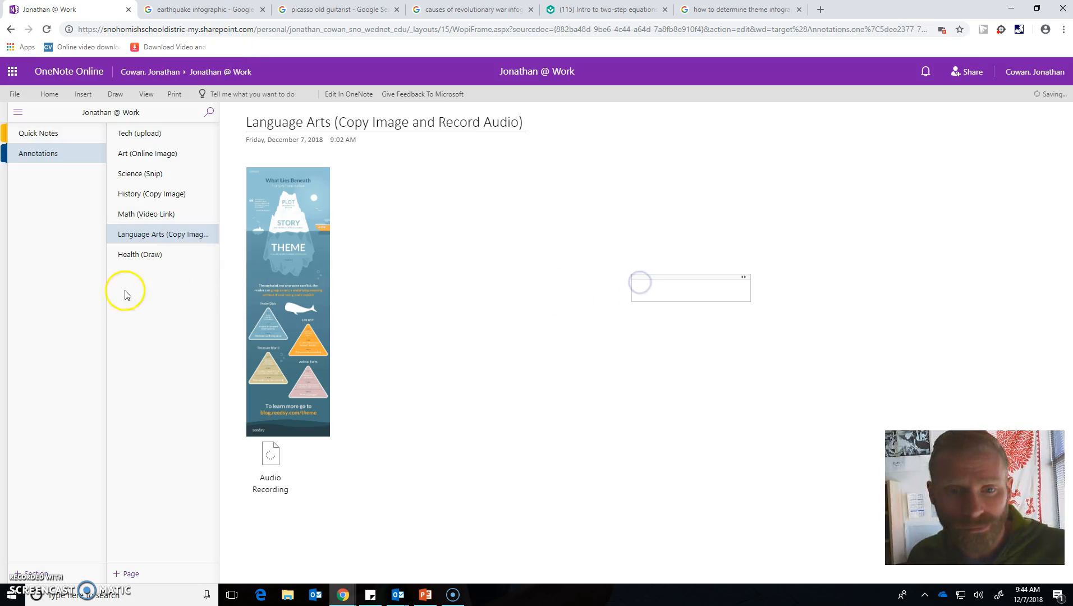
# Select the numbered respiratory system diagram on the Health (Draw) page and activate the black Pen for drawing
pyautogui.click(131, 258)
pyautogui.click(355, 288)
pyautogui.click(335, 290)
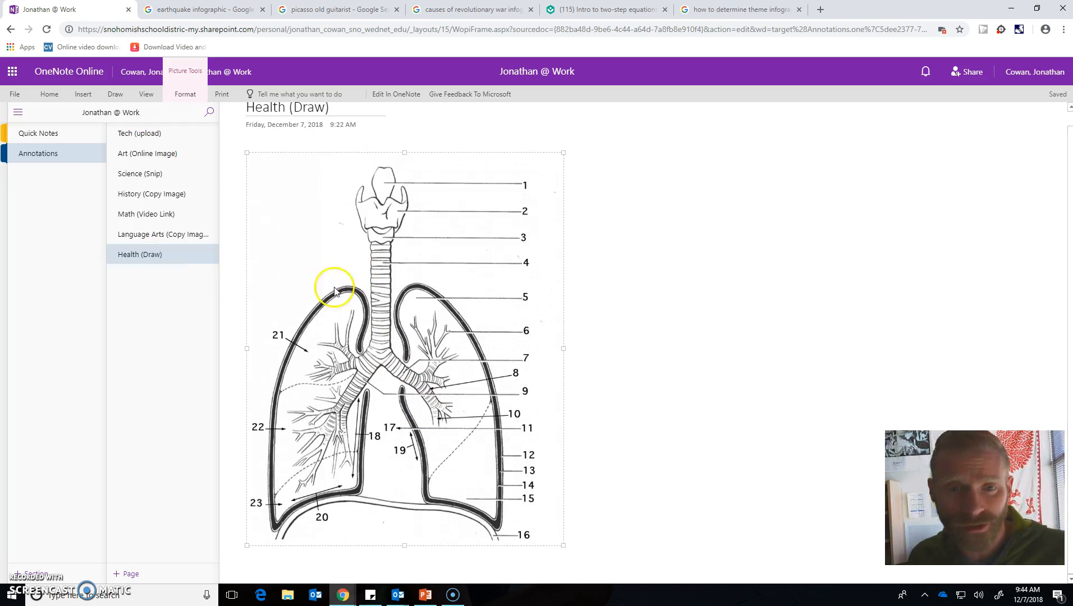
pyautogui.click(83, 93)
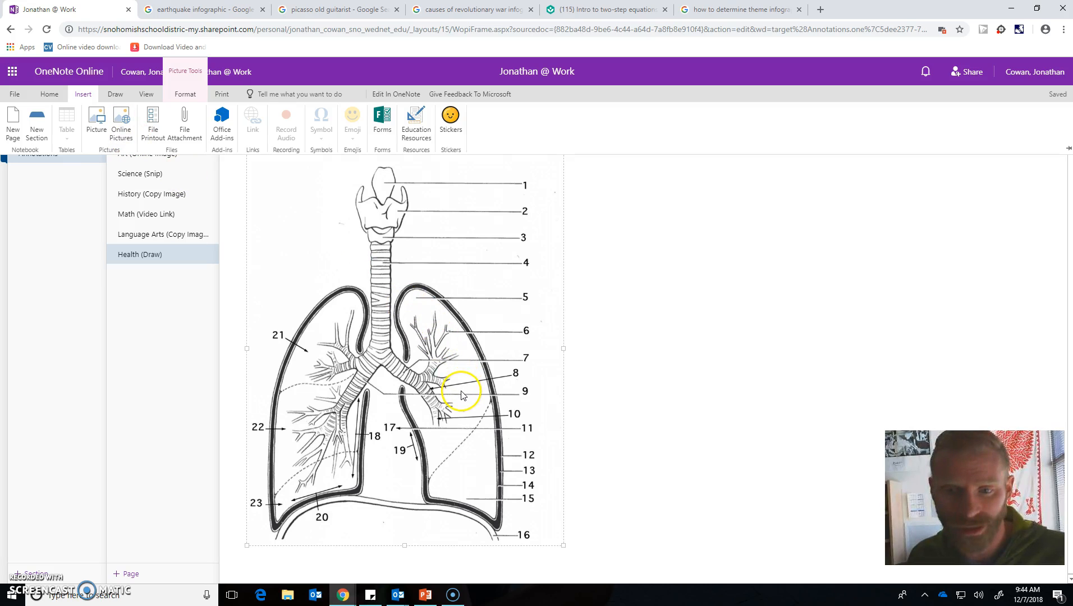
pyautogui.click(630, 351)
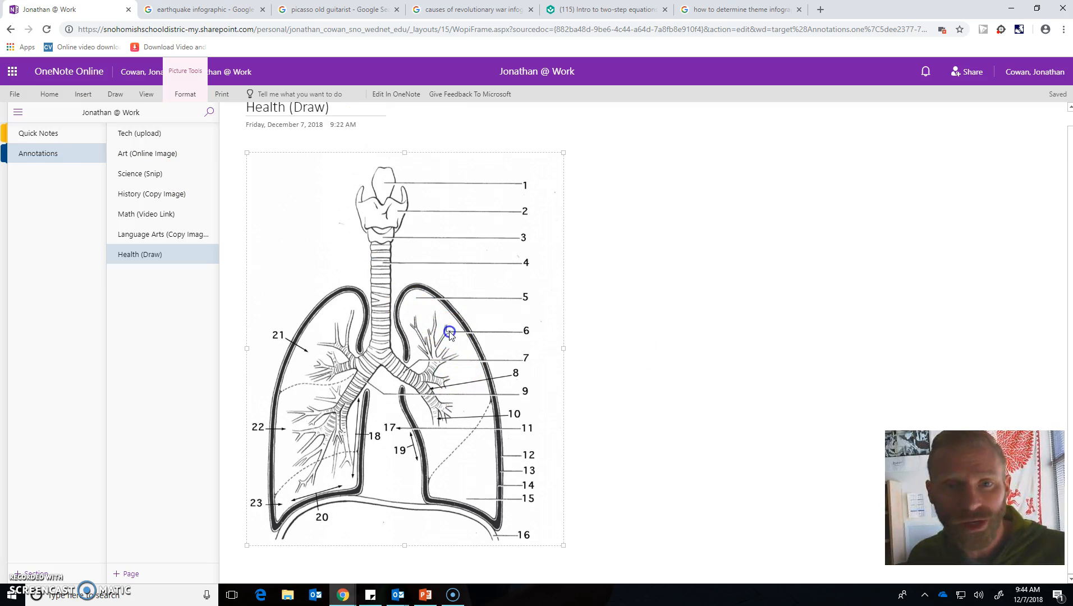
pyautogui.click(116, 95)
pyautogui.click(119, 119)
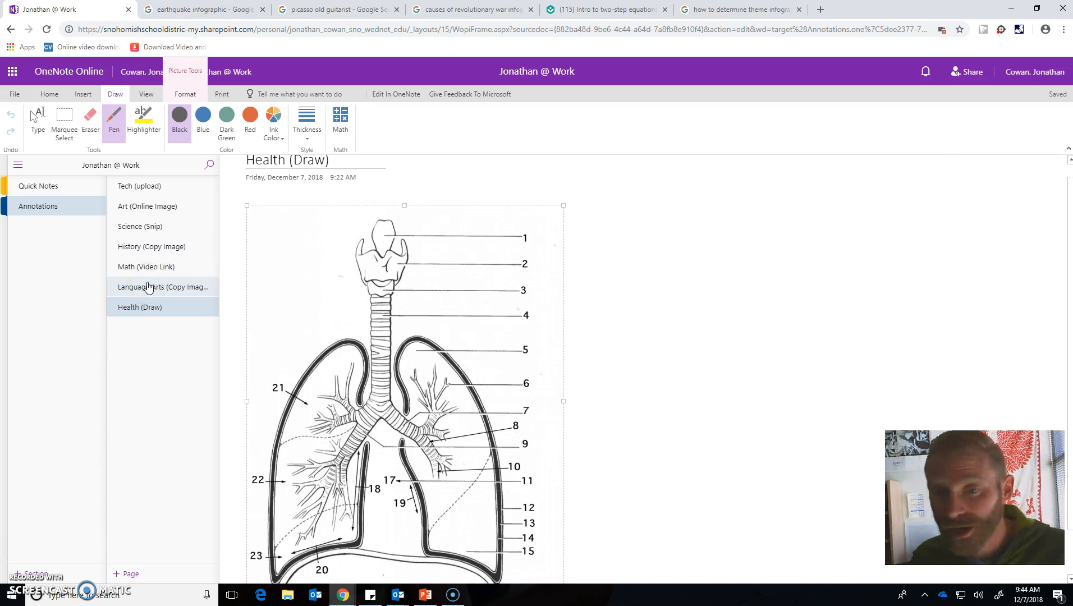
pyautogui.click(148, 233)
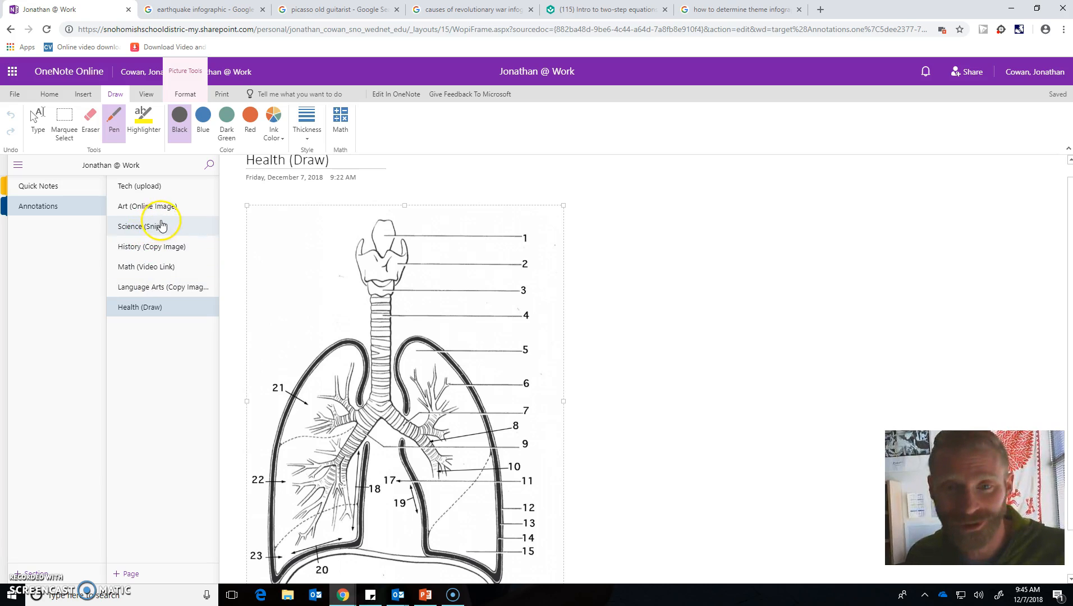